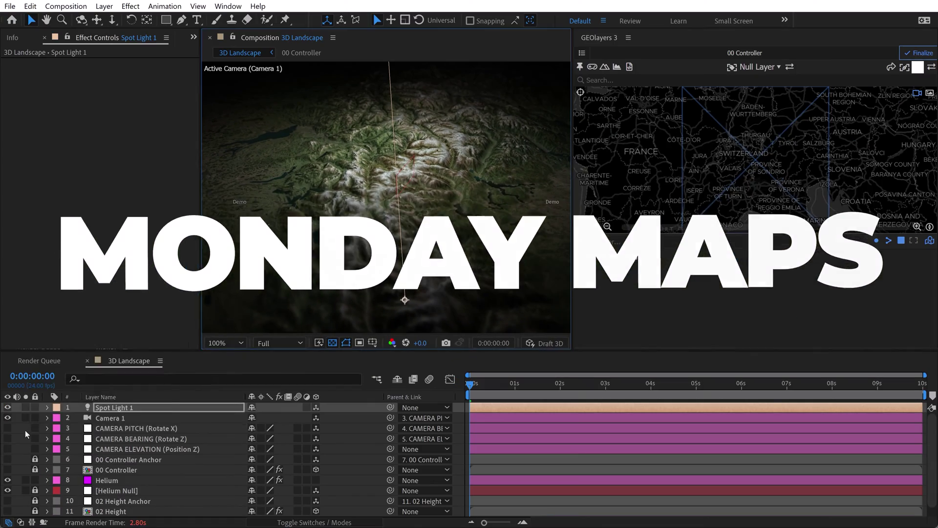
# Step: Add an ambient light layer to the composition from the new-layer menu
pyautogui.rightClick(25, 279)
pyautogui.click(200, 310)
pyautogui.click(707, 179)
pyautogui.click(703, 231)
pyautogui.click(701, 437)
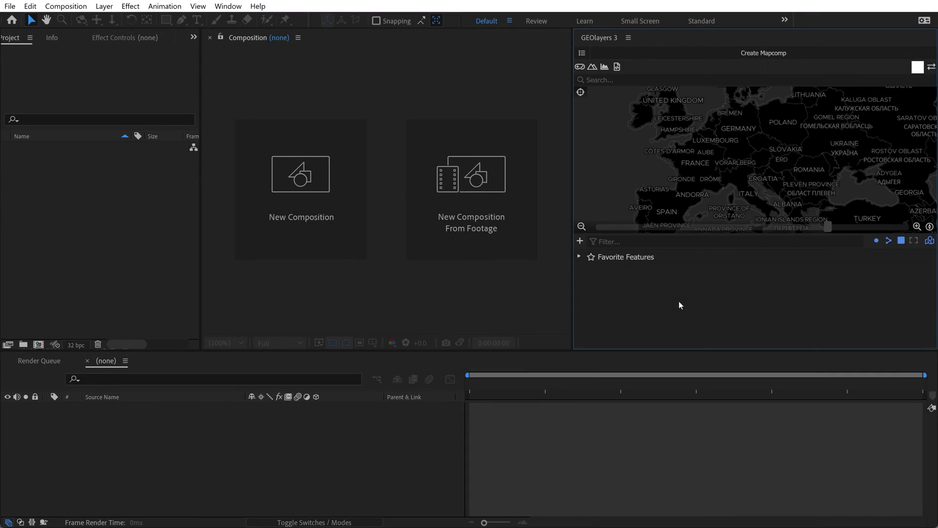
# Step: Frame Europe on the map and start a 3D landscape sized 3840×2160 px
pyautogui.moveTo(726, 140)
pyautogui.mouseDown()
pyautogui.moveTo(713, 161)
pyautogui.moveTo(718, 155)
pyautogui.mouseUp()
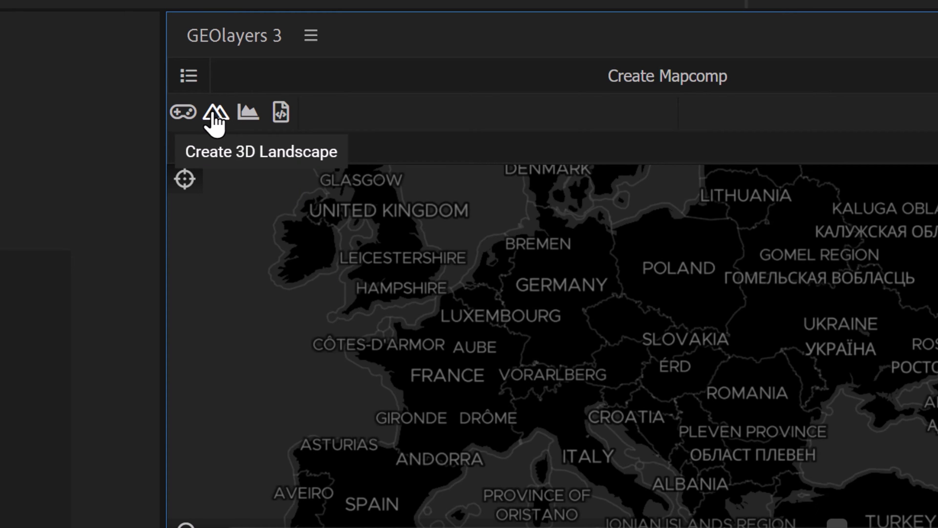
pyautogui.click(215, 122)
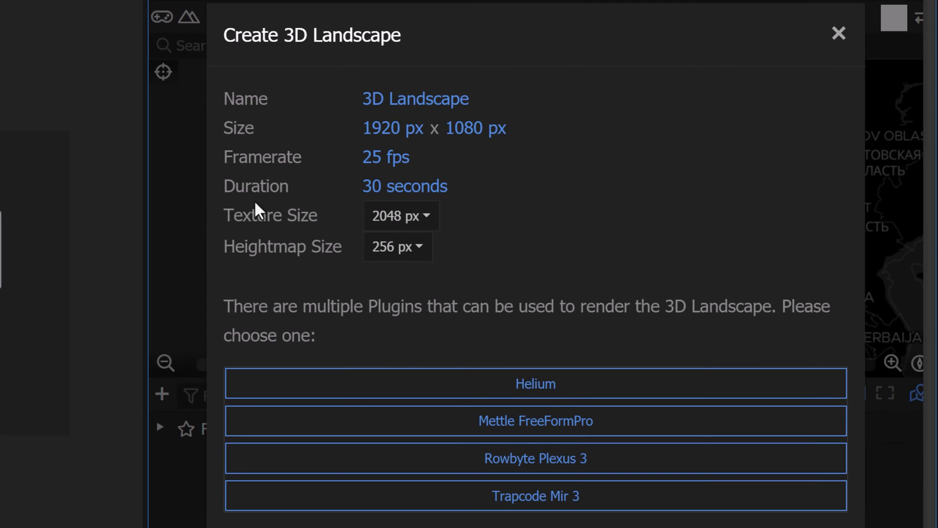
pyautogui.click(384, 128)
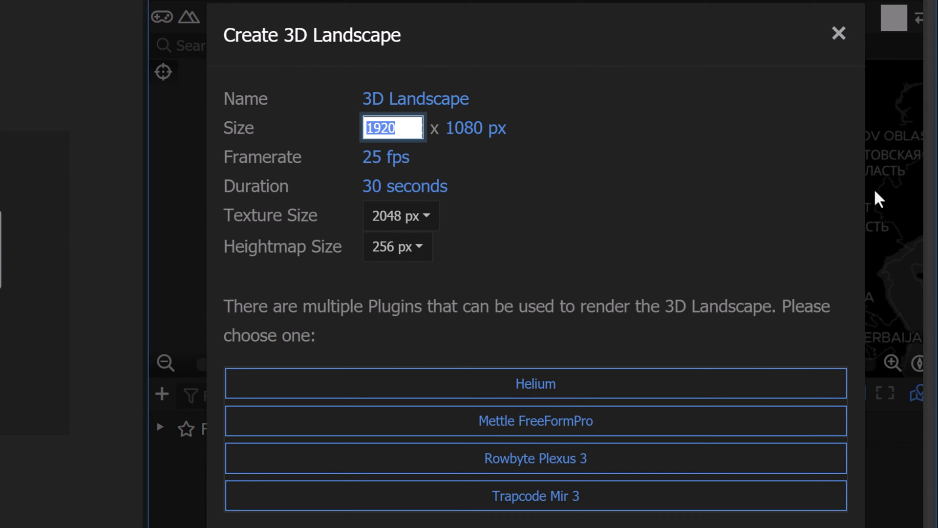
pyautogui.write('3840')
pyautogui.press('Tab')
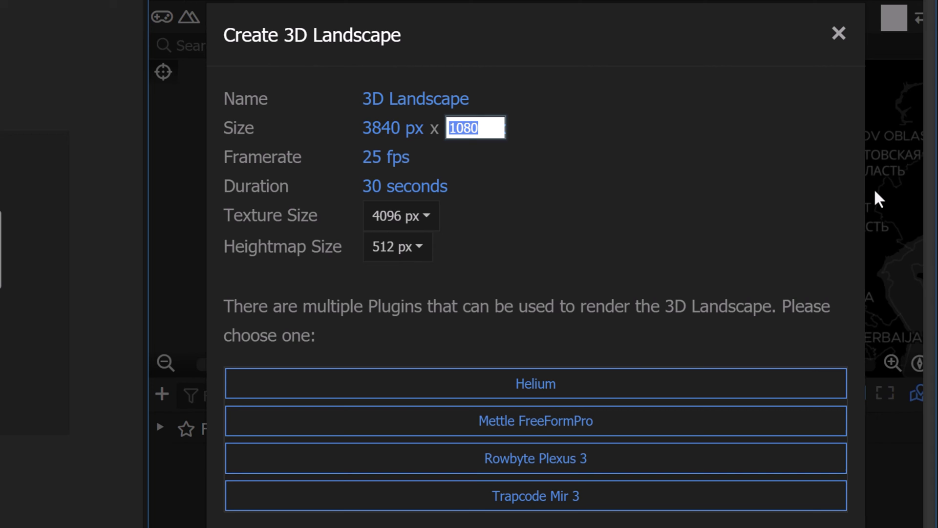
pyautogui.write('216')
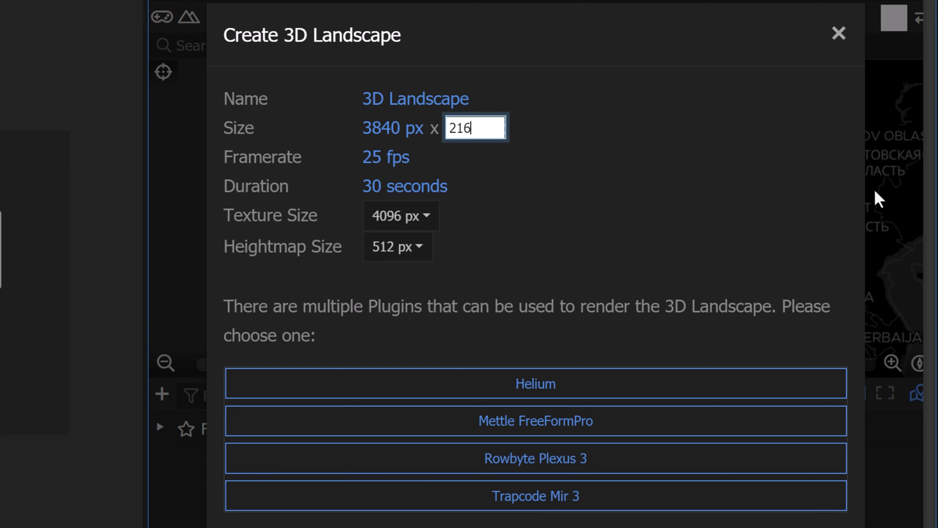
pyautogui.write('0')
pyautogui.press('Return')
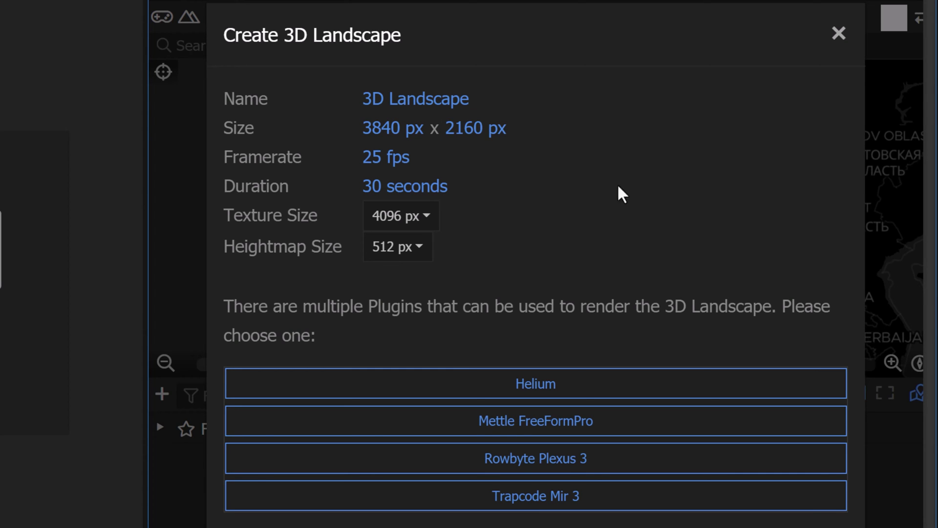
# Step: Set the landscape frame rate to 24 fps and duration to 10 seconds
pyautogui.click(366, 157)
pyautogui.write('24')
pyautogui.press('Return')
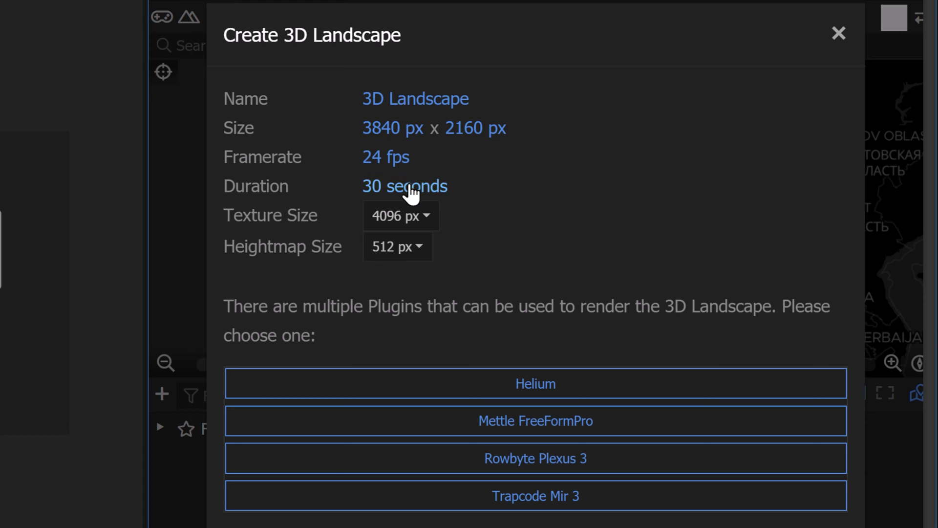
pyautogui.click(418, 186)
pyautogui.write('10')
pyautogui.press('Return')
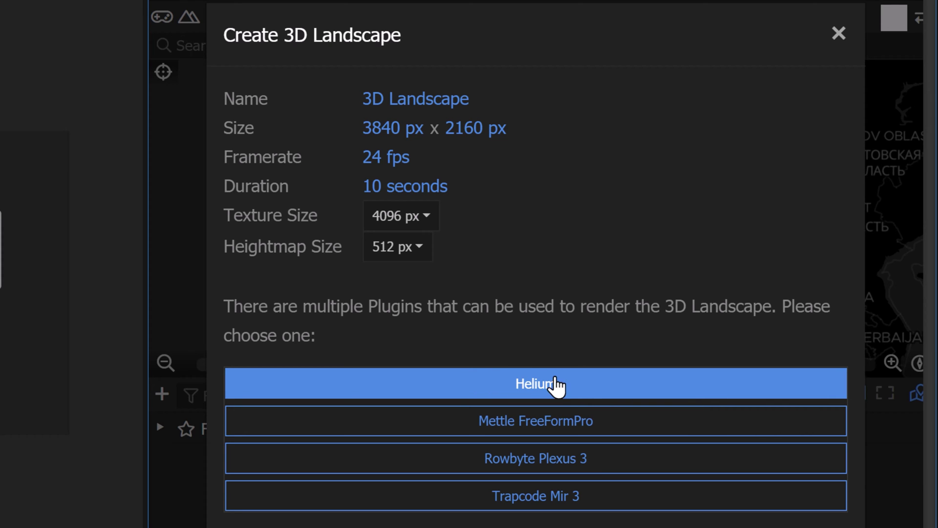
# Step: Build the landscape with Helium and review its mapcomp list before returning to the map
pyautogui.click(562, 385)
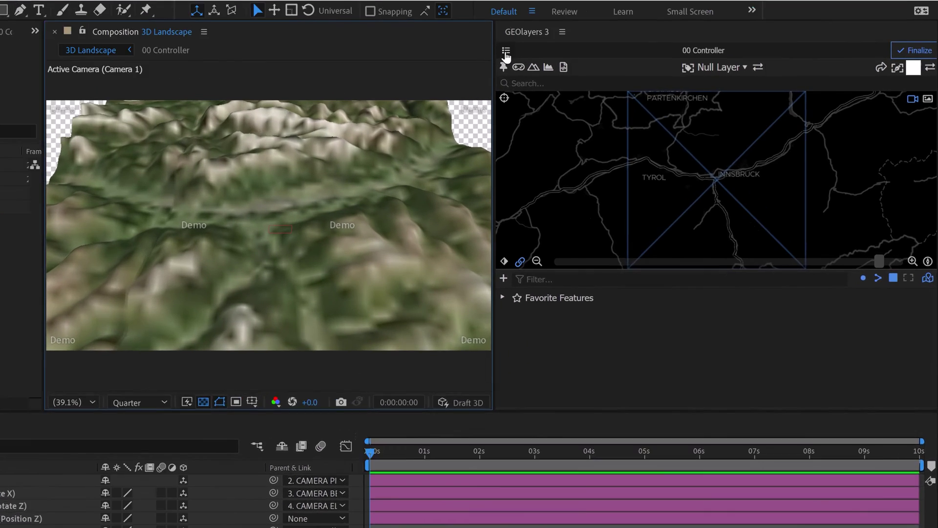
pyautogui.click(582, 53)
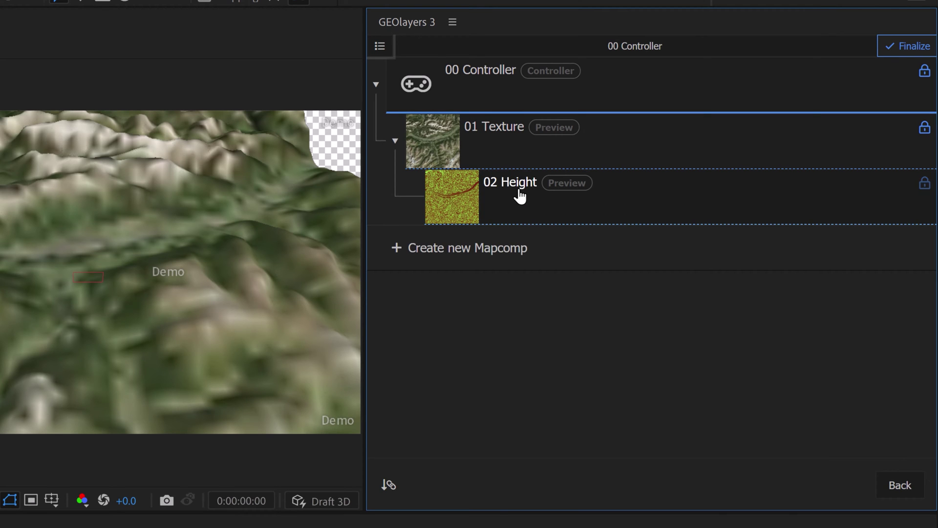
pyautogui.click(417, 86)
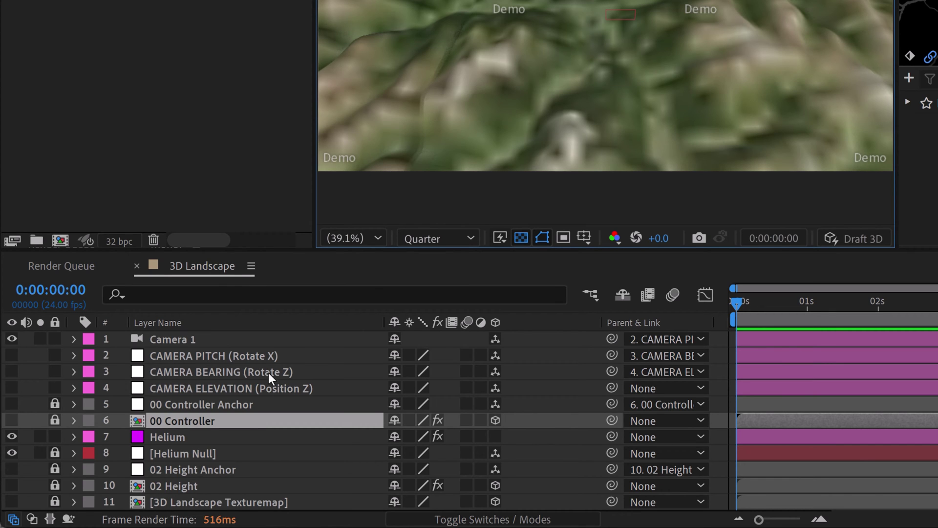
# Step: Set the CAMERA PITCH layer's X Rotation to 60°
pyautogui.keyDown('ctrl'); pyautogui.click(242, 356); pyautogui.keyUp('ctrl')
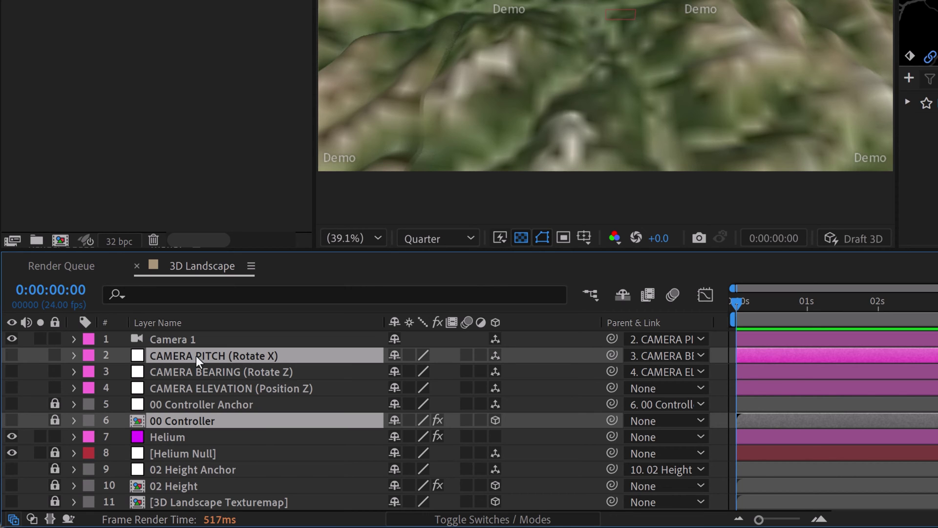
pyautogui.click(257, 365)
pyautogui.click(259, 357)
pyautogui.press('r')
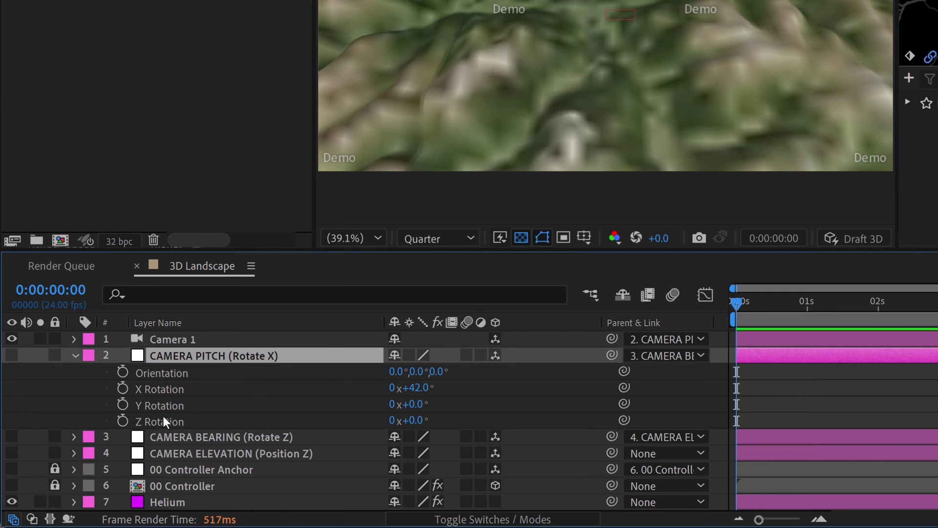
pyautogui.click(415, 388)
pyautogui.write('6')
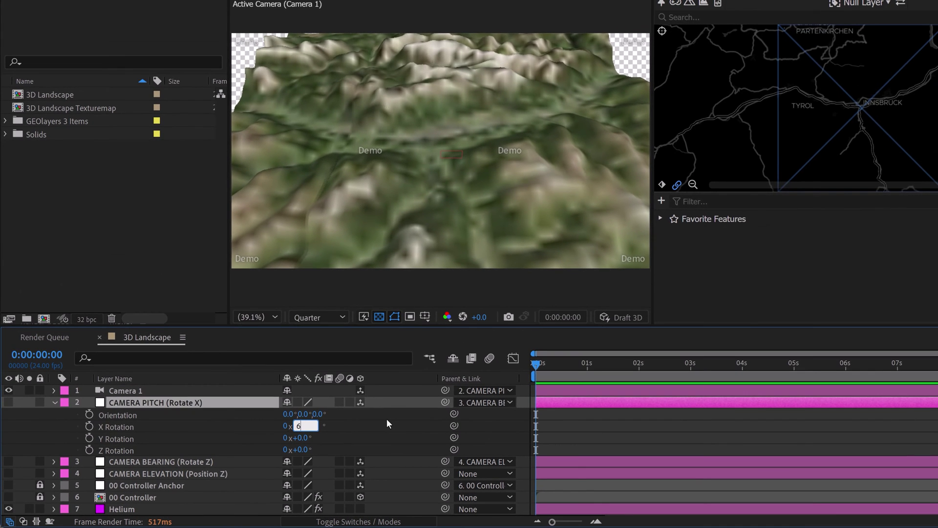
pyautogui.write('0')
pyautogui.press('Return')
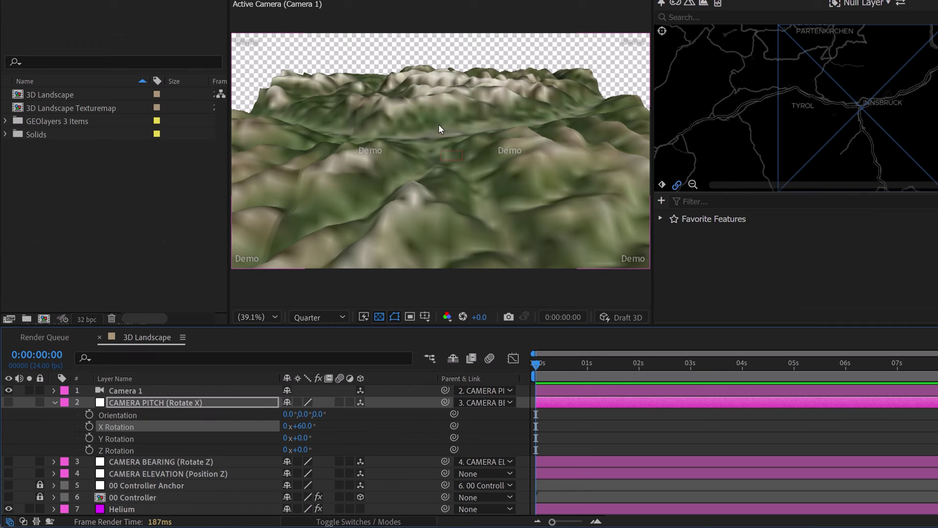
pyautogui.press('r')
# Step: Preview spinning CAMERA BEARING and raising CAMERA ELEVATION, then undo the elevation change
pyautogui.click(165, 415)
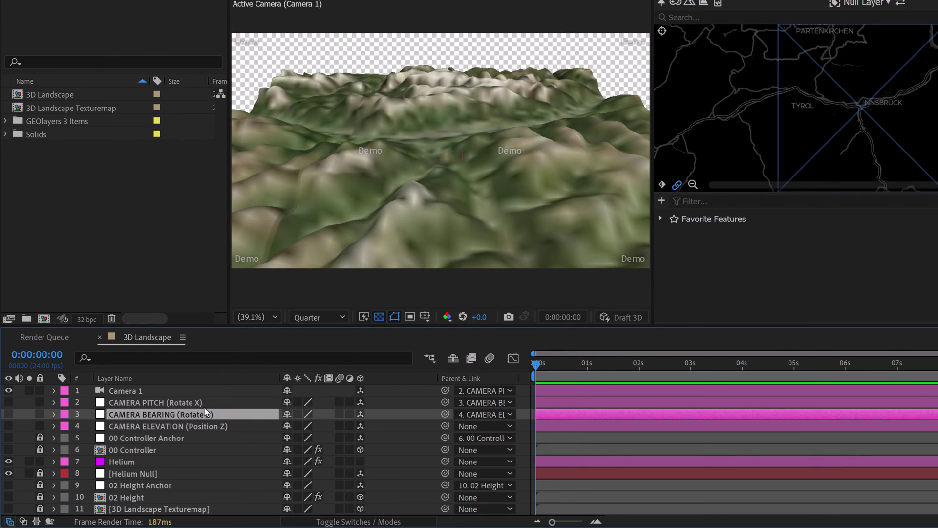
pyautogui.press('r')
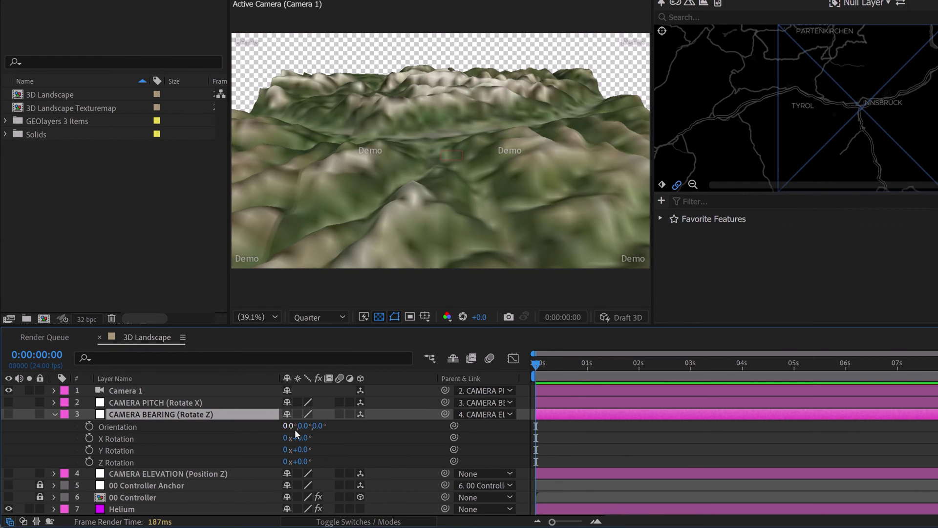
pyautogui.moveTo(311, 461)
pyautogui.mouseDown()
pyautogui.moveTo(260, 454)
pyautogui.moveTo(299, 461)
pyautogui.mouseUp()
pyautogui.click(204, 475)
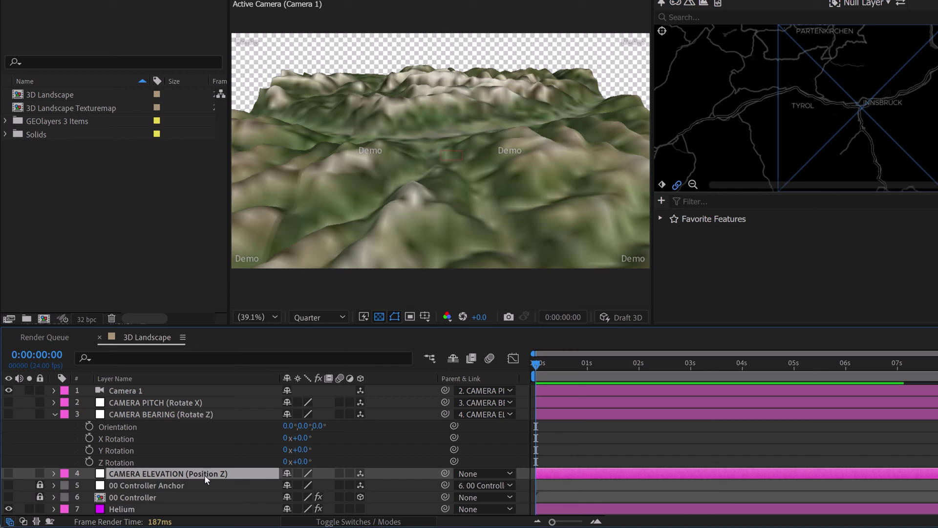
pyautogui.press('p')
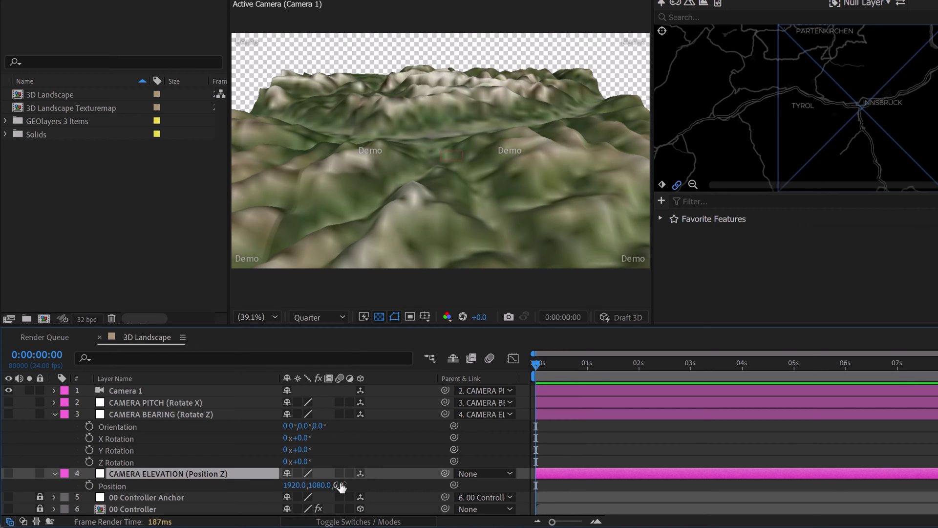
pyautogui.moveTo(341, 486)
pyautogui.mouseDown()
pyautogui.moveTo(461, 462)
pyautogui.moveTo(359, 473)
pyautogui.moveTo(356, 493)
pyautogui.mouseUp()
pyautogui.hotkey('ctrl', 'z')
# Step: Hide the bearing rotation and elevation position properties again
pyautogui.click(218, 415)
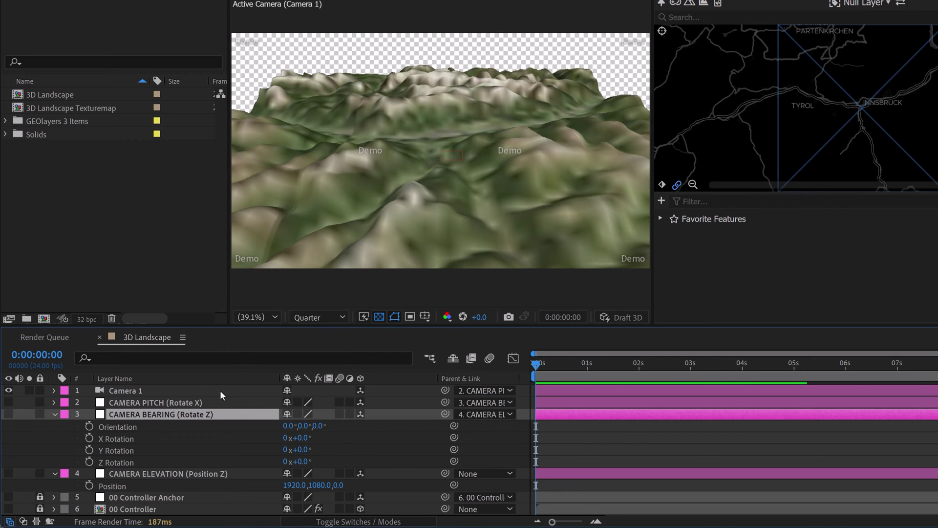
pyautogui.press('r')
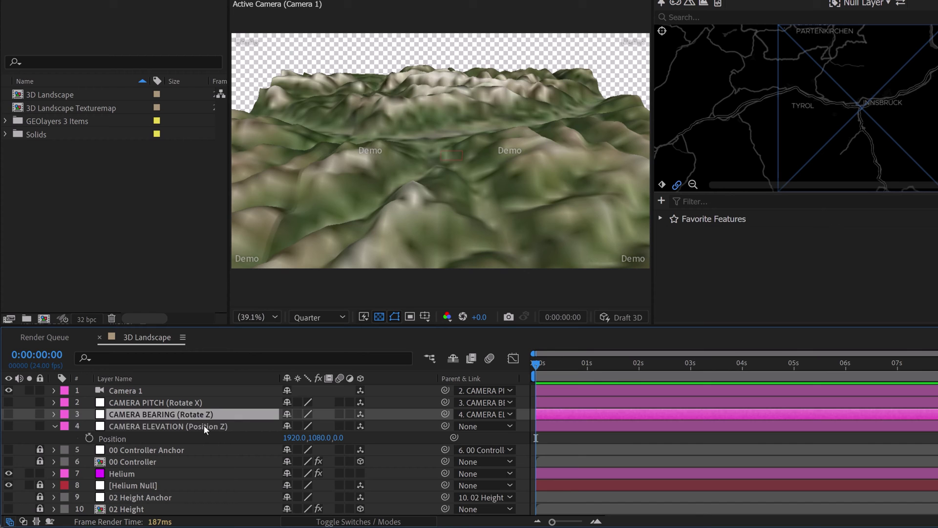
pyautogui.click(204, 425)
pyautogui.press('p')
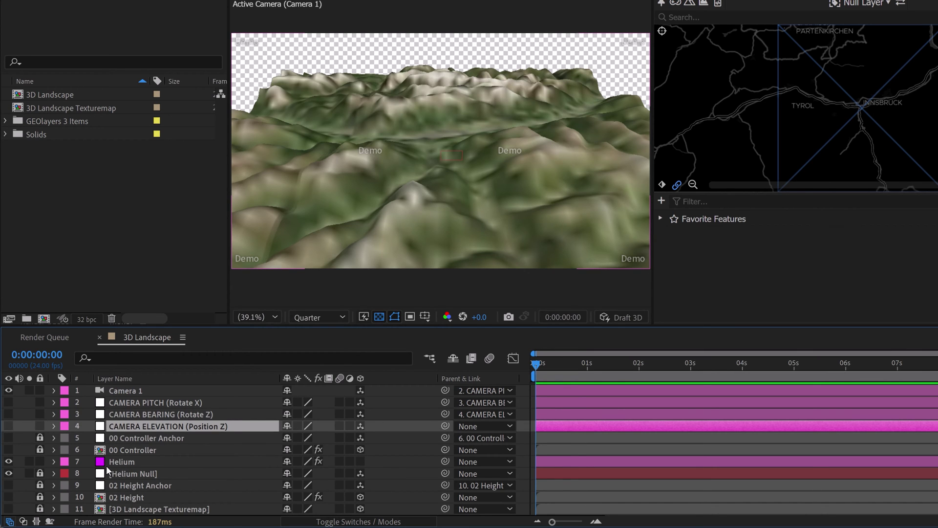
# Step: Show the Helium layer's effect controls and test a higher Elevation, undoing back to 100
pyautogui.click(121, 462)
pyautogui.press('F3')
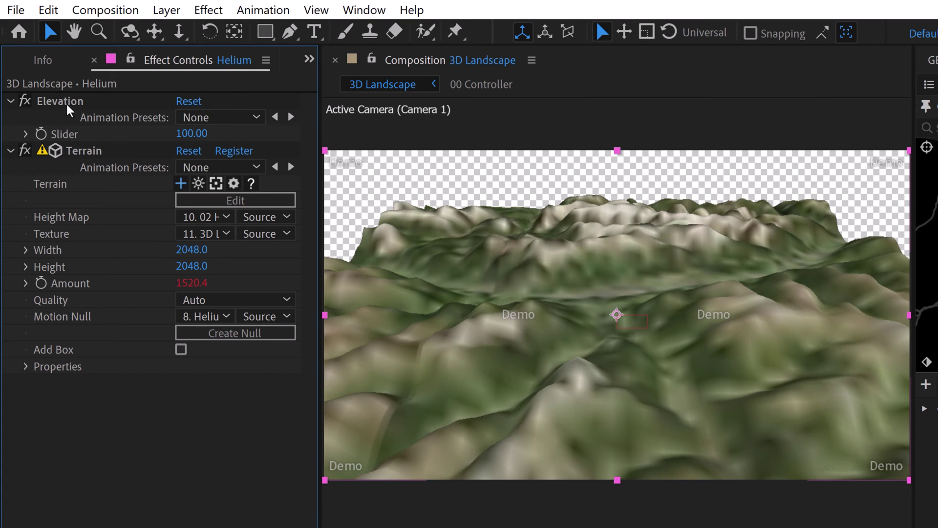
pyautogui.moveTo(193, 133); pyautogui.dragTo(230, 126)
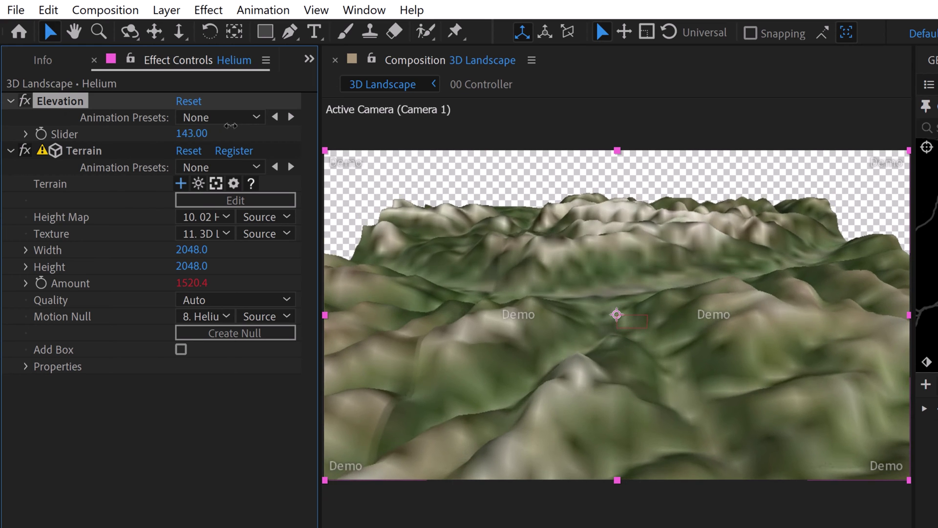
pyautogui.hotkey('ctrl', 'z')
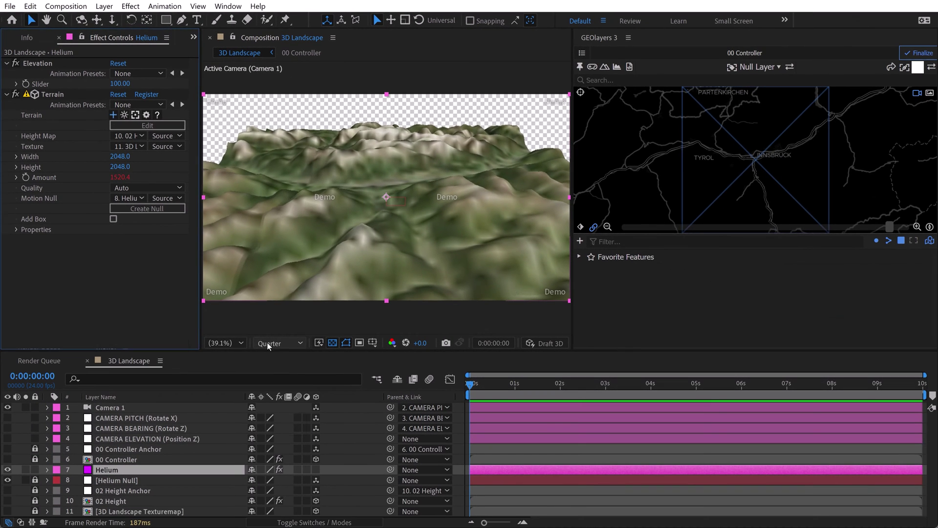
# Step: Finalize the GEOlayers map data and view the terrain at Full resolution
pyautogui.click(269, 344)
pyautogui.click(431, 263)
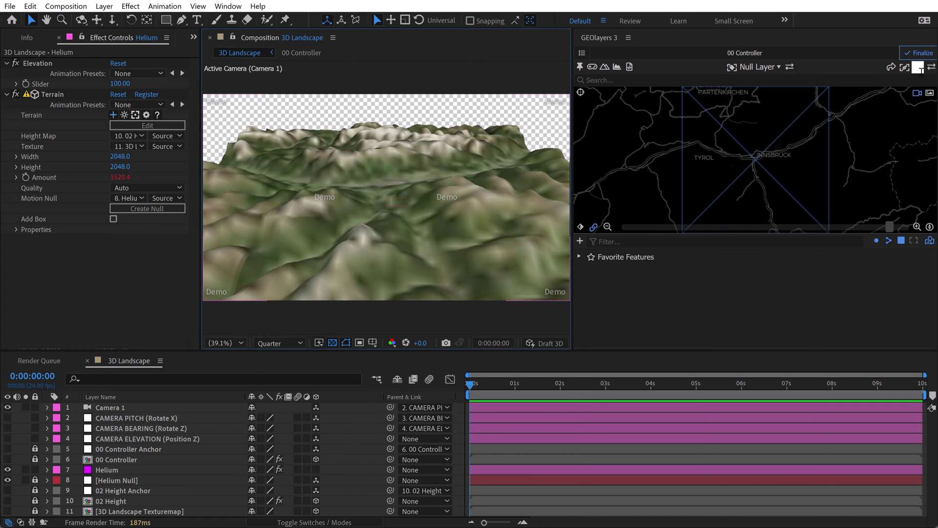
pyautogui.click(917, 54)
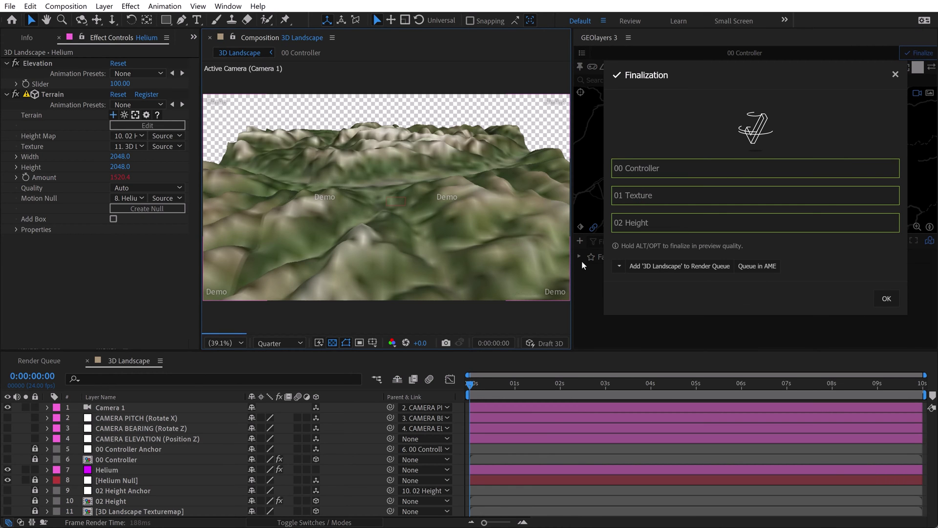
pyautogui.click(290, 342)
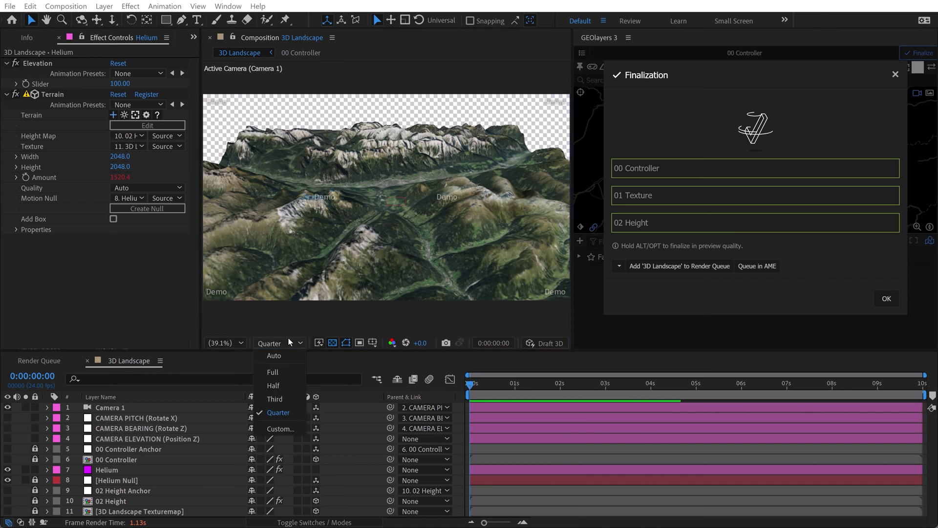
pyautogui.click(273, 372)
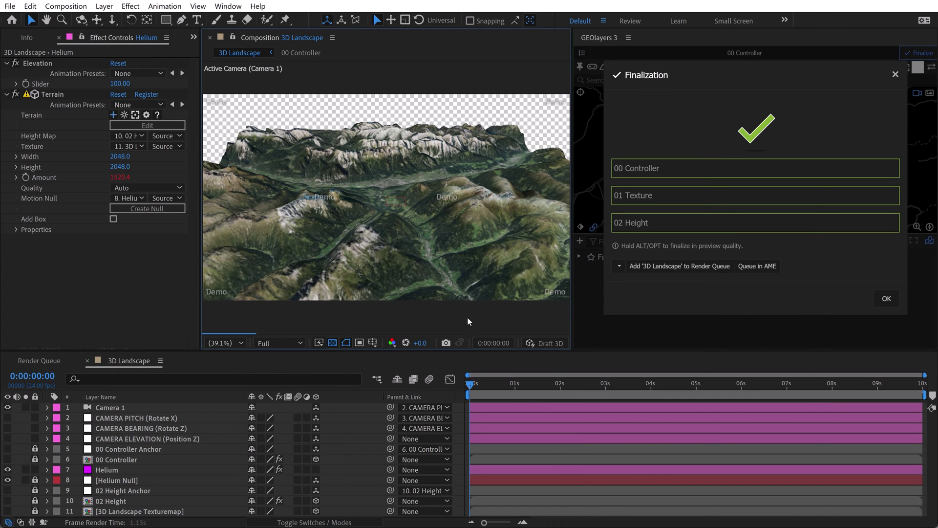
# Step: Inspect the terrain in a maximized viewer, then bring up Helium's licence registration
pyautogui.press('`')
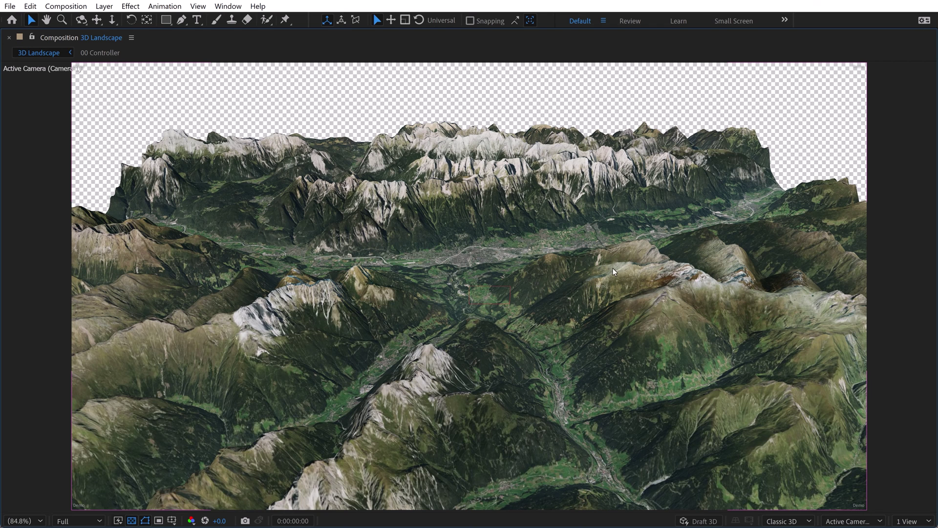
pyautogui.press('`')
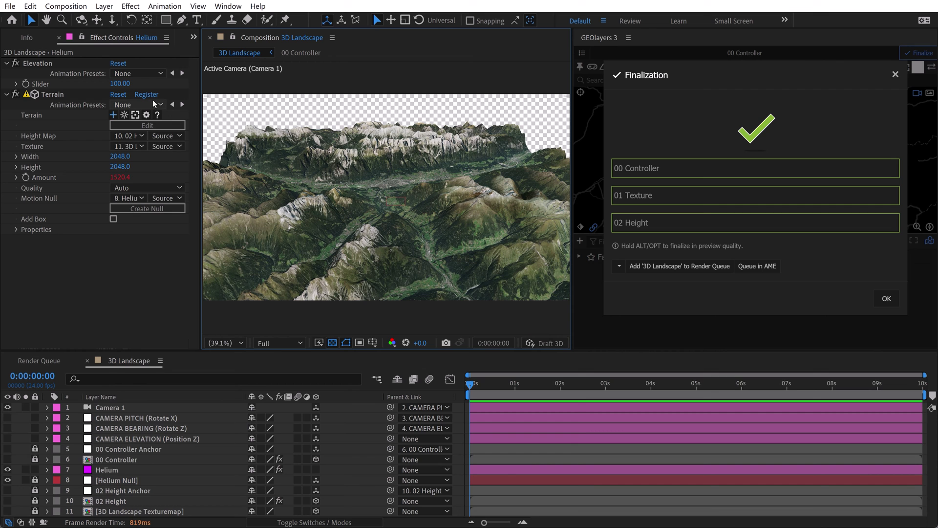
pyautogui.click(160, 94)
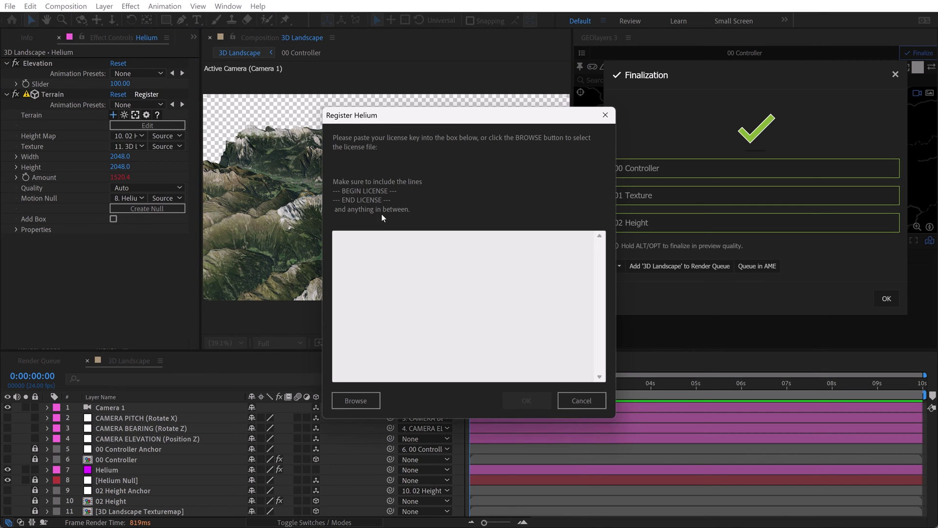
# Step: Cancel the registration, then zoom out and pan the map to bring France into view
pyautogui.click(582, 400)
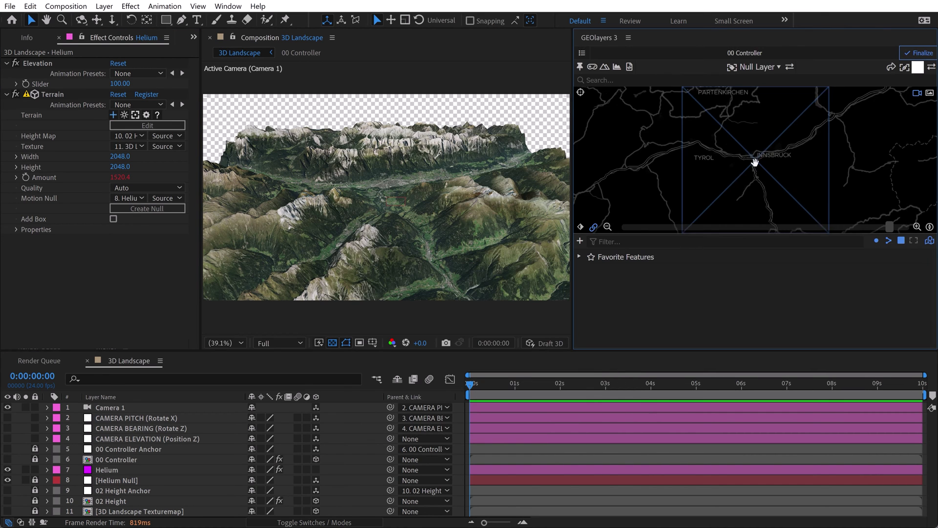
pyautogui.scroll(-5, 762, 161)
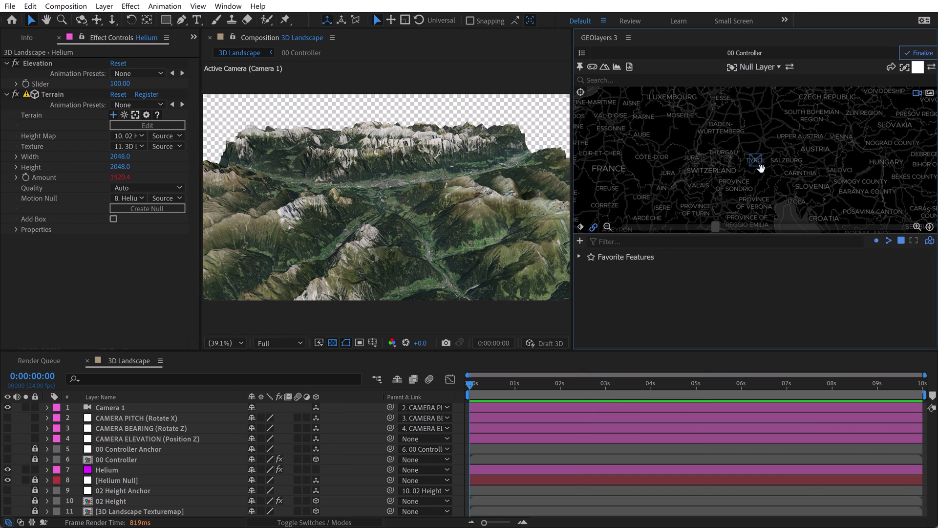
pyautogui.moveTo(718, 184); pyautogui.dragTo(760, 177)
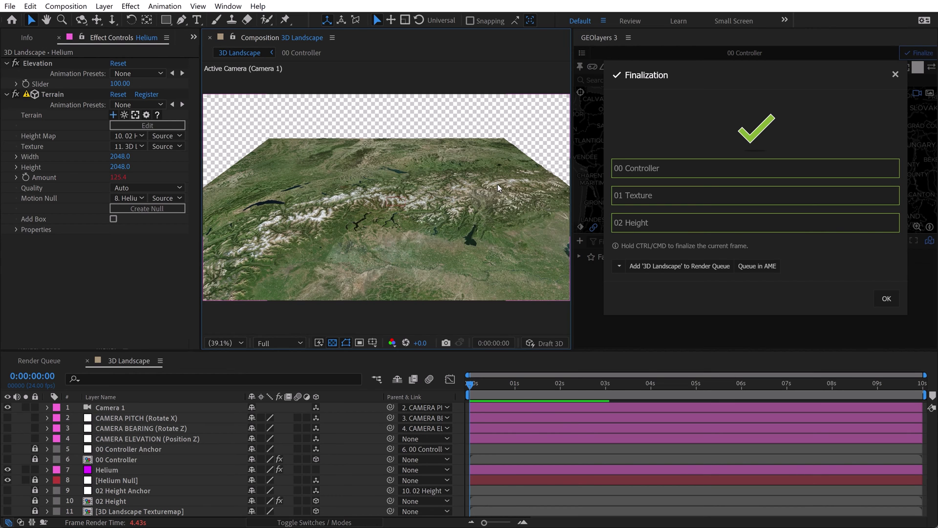
# Step: Rotate CAMERA BEARING's Z Rotation toward 68° with the preview at Quarter resolution
pyautogui.click(153, 428)
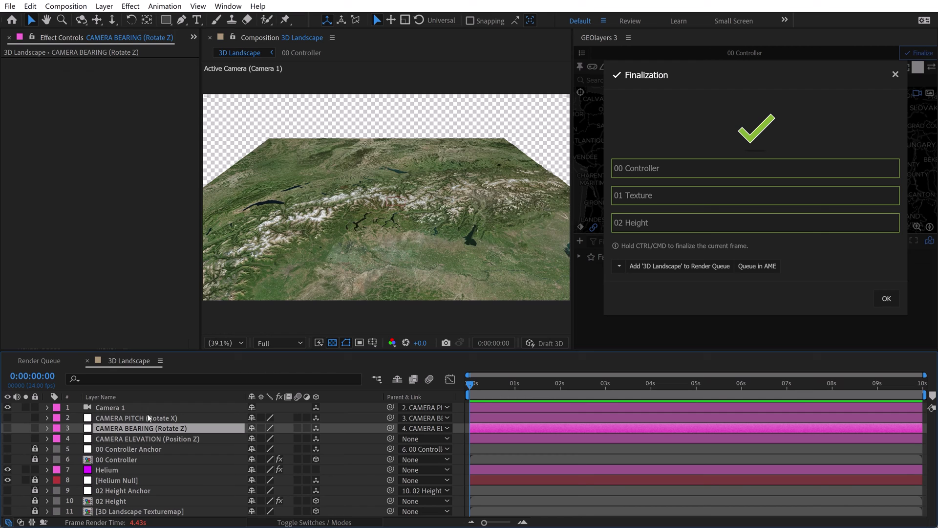
pyautogui.press('r')
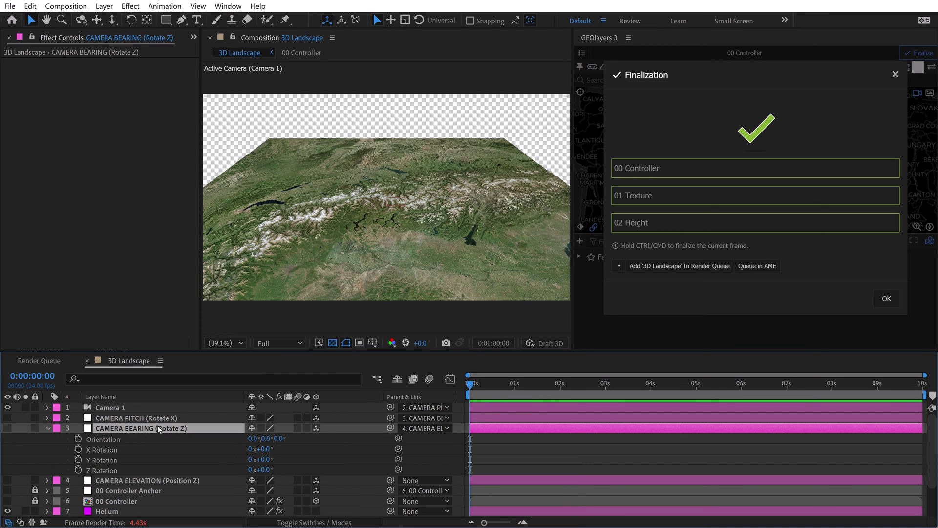
pyautogui.moveTo(267, 469); pyautogui.dragTo(276, 468)
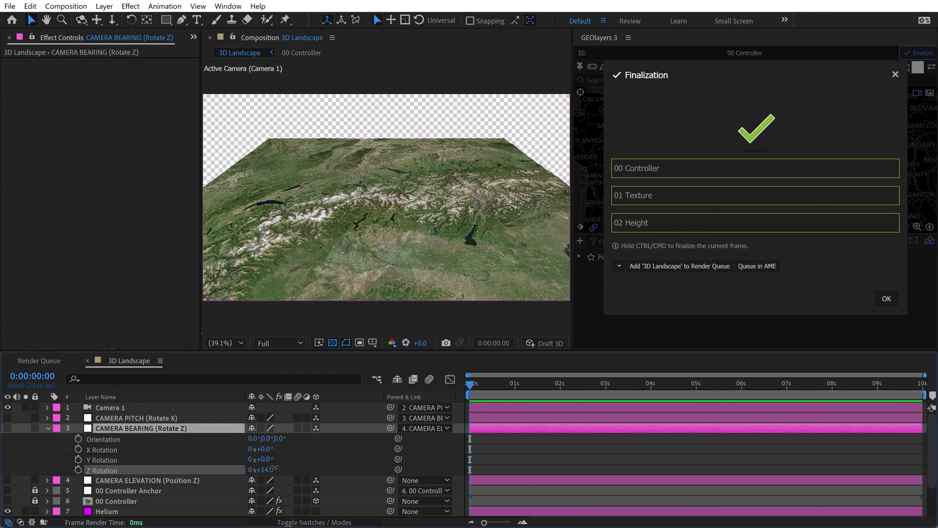
pyautogui.click(277, 343)
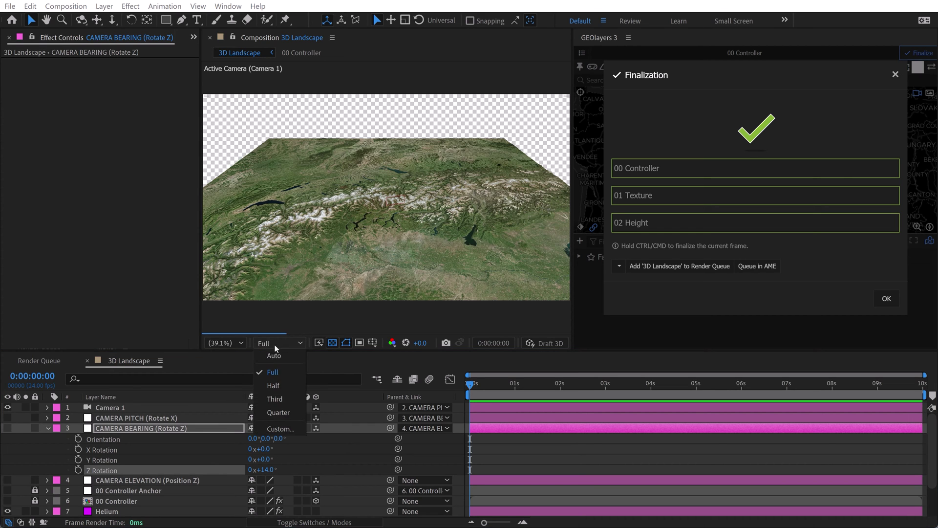
pyautogui.click(279, 413)
pyautogui.moveTo(266, 469); pyautogui.dragTo(297, 461)
# Step: Raise CAMERA ELEVATION's Z position to 123 and dismiss the finalization summary
pyautogui.click(198, 480)
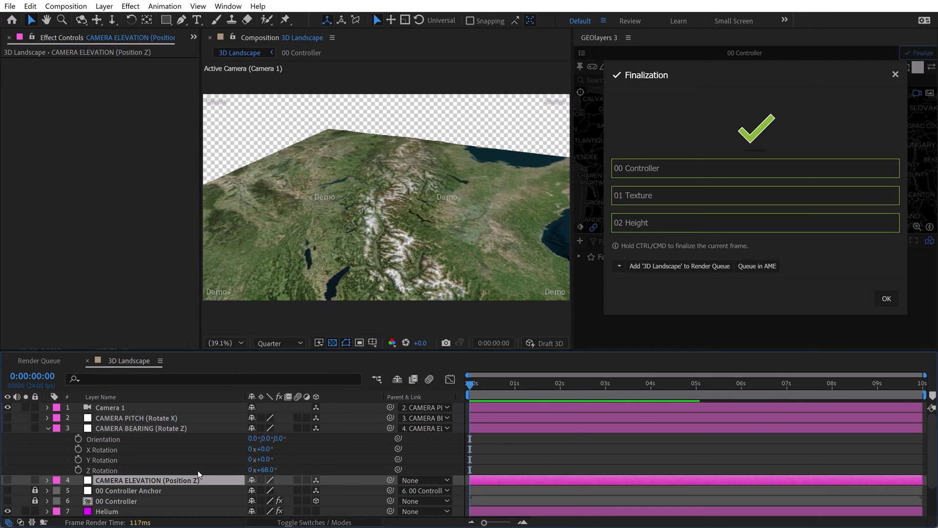
pyautogui.press('p')
pyautogui.moveTo(296, 490); pyautogui.dragTo(364, 479)
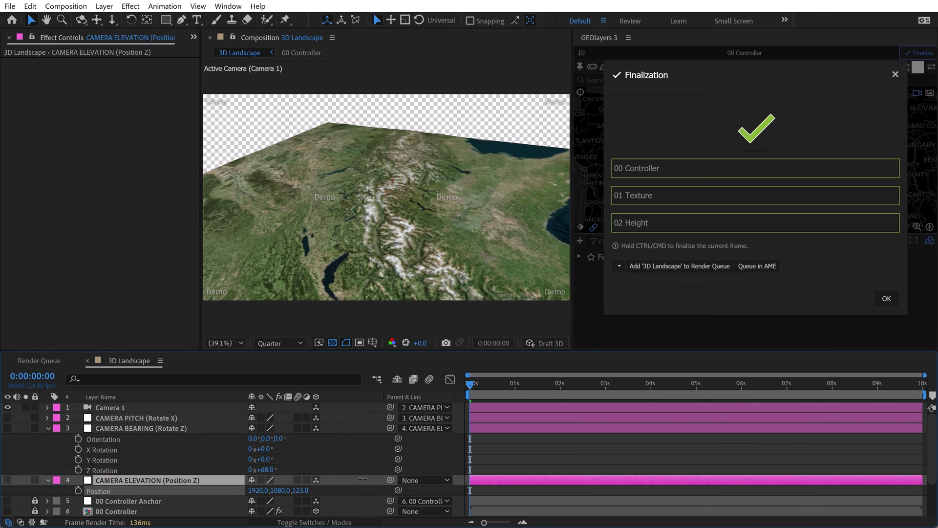
pyautogui.click(884, 302)
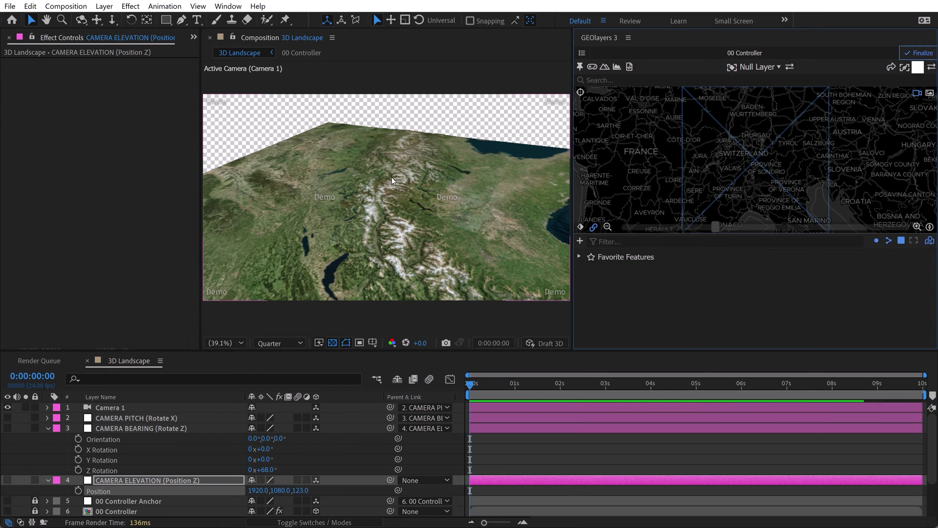
# Step: Set the Helium terrain's Elevation Slider to 150
pyautogui.click(47, 428)
pyautogui.click(48, 439)
pyautogui.click(97, 470)
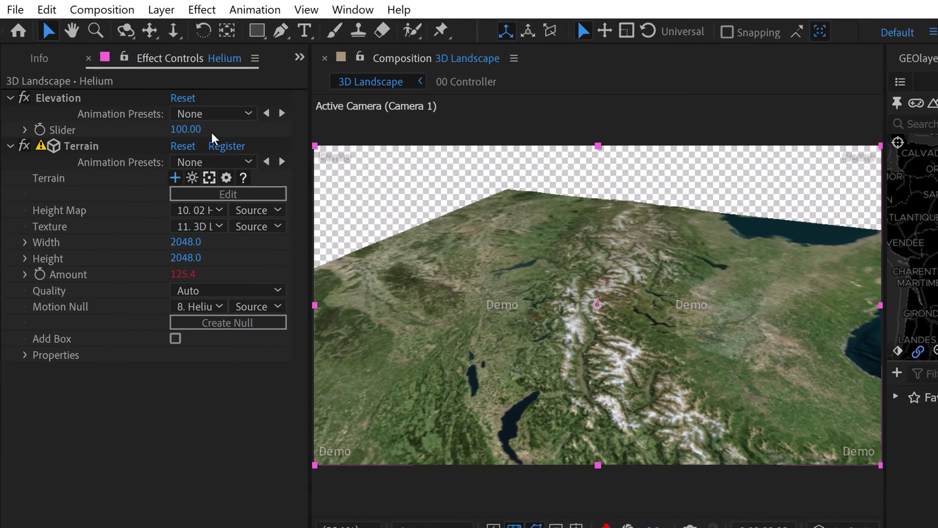
pyautogui.click(120, 83)
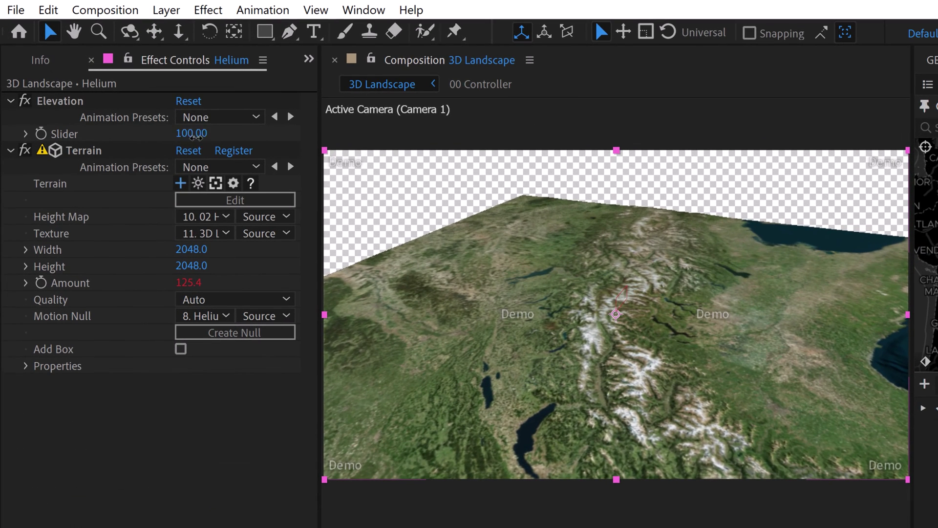
pyautogui.press('Return')
pyautogui.moveTo(186, 136); pyautogui.dragTo(207, 128)
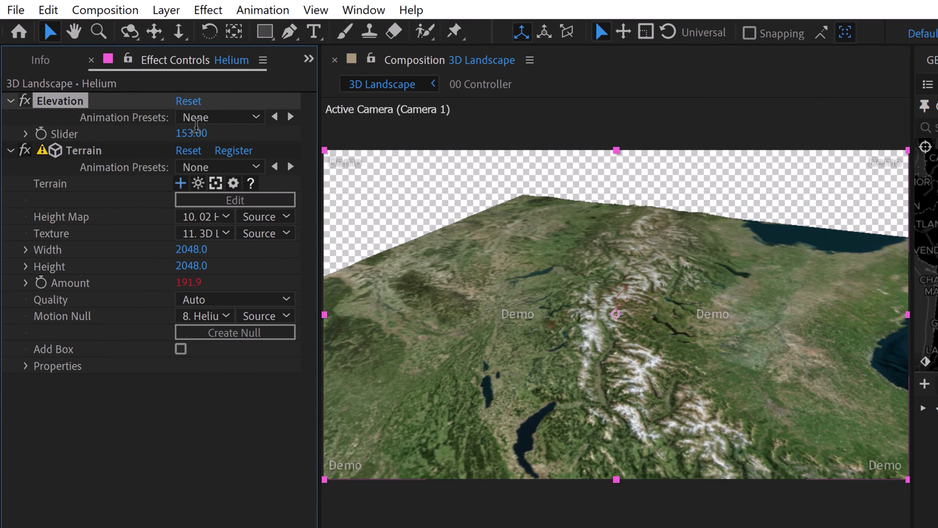
pyautogui.click(201, 129)
pyautogui.write('150')
pyautogui.press('Return')
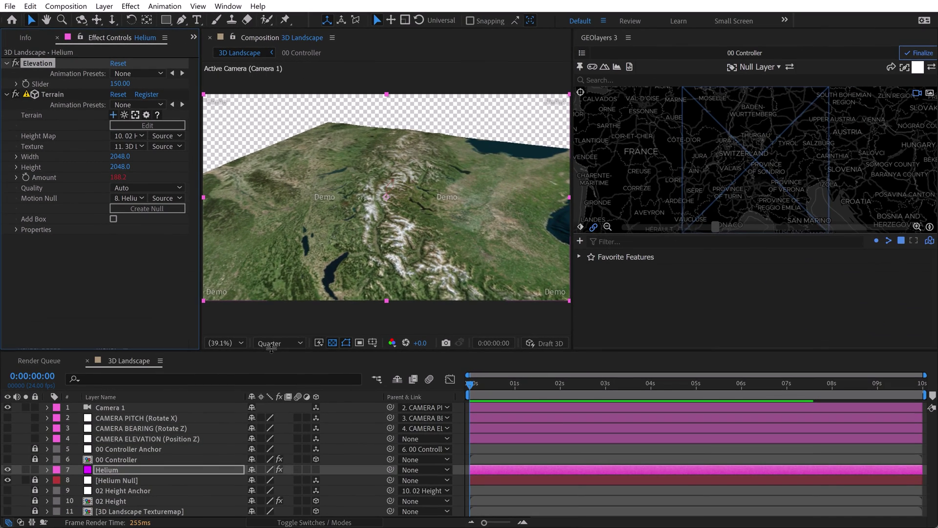
# Step: Re-finalize the map data at Full preview resolution and close the summary
pyautogui.click(340, 419)
pyautogui.click(346, 437)
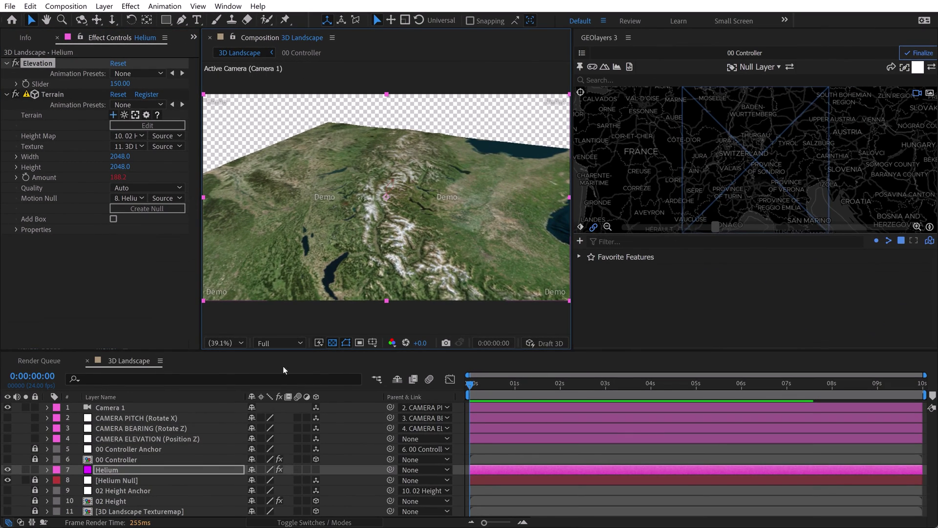
pyautogui.click(919, 53)
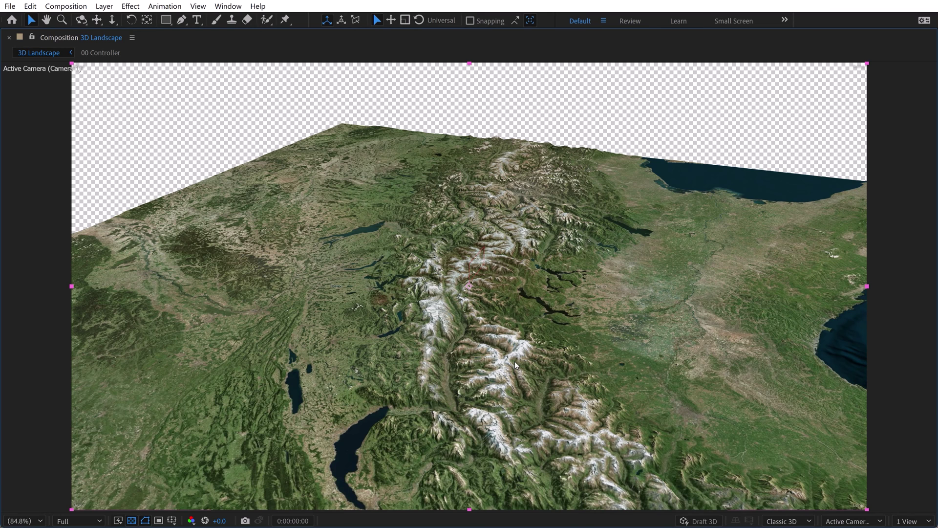
pyautogui.press('`')
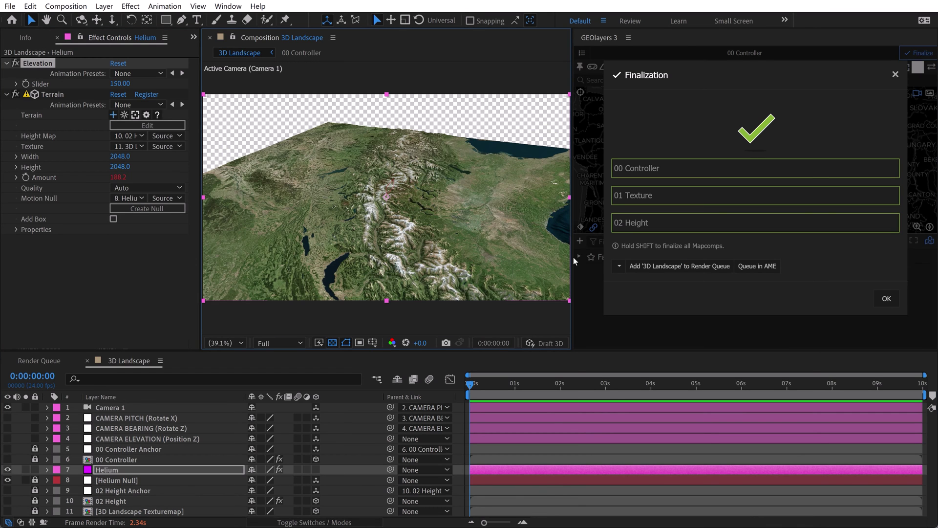
pyautogui.click(886, 298)
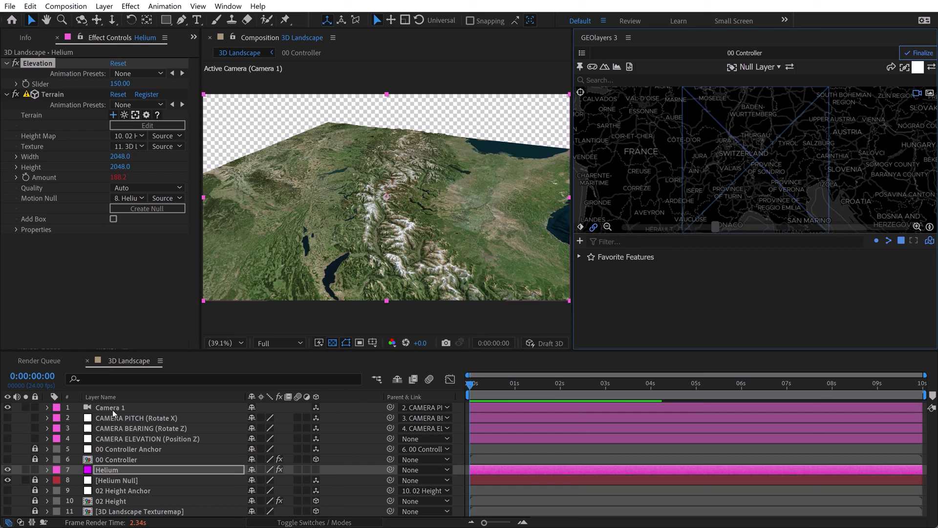
# Step: Enable depth of field on Camera 1 with F-Stop 1.0 and Blur Level 200
pyautogui.click(110, 408)
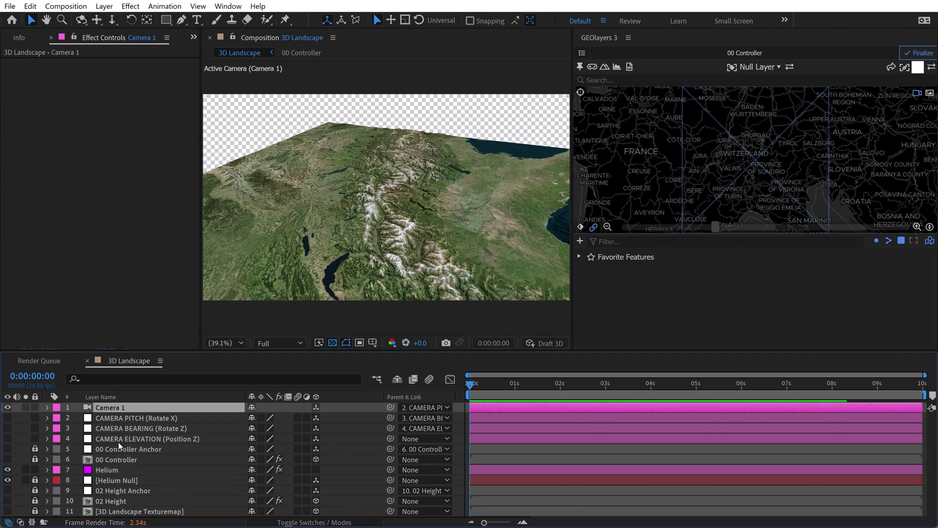
pyautogui.doubleClick(107, 406)
pyautogui.moveTo(669, 161); pyautogui.dragTo(646, 140)
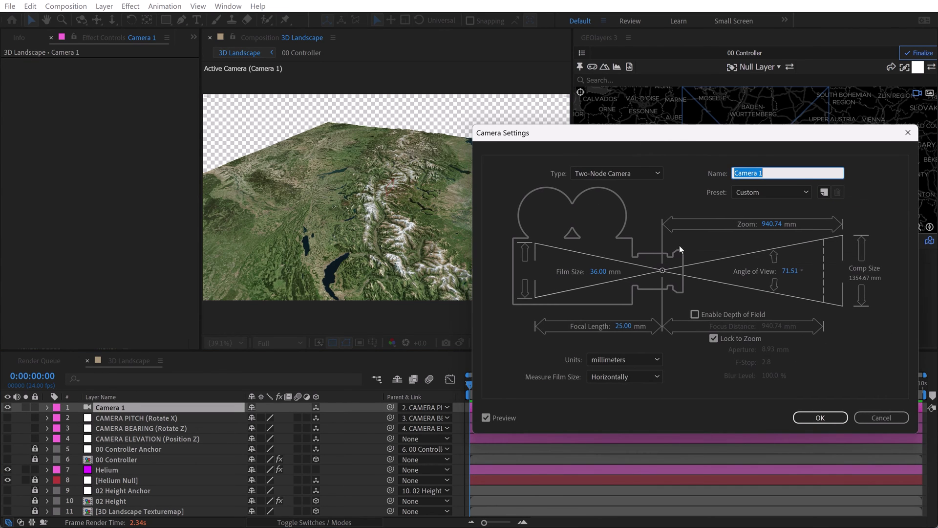
pyautogui.click(695, 314)
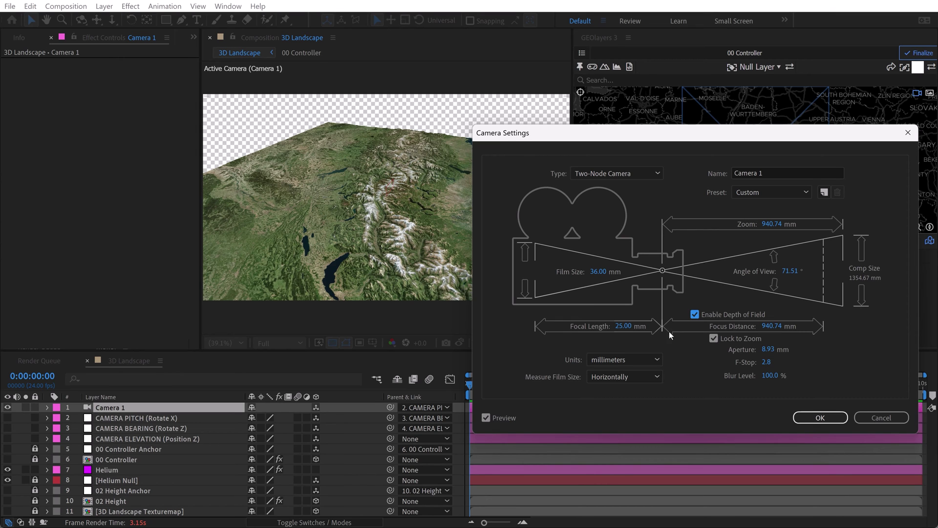
pyautogui.click(767, 362)
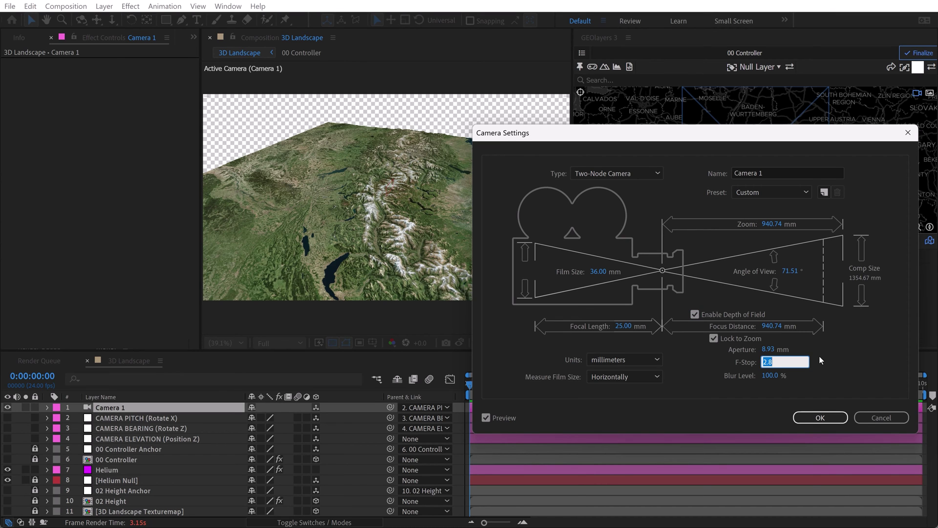
pyautogui.write('1')
pyautogui.click(846, 344)
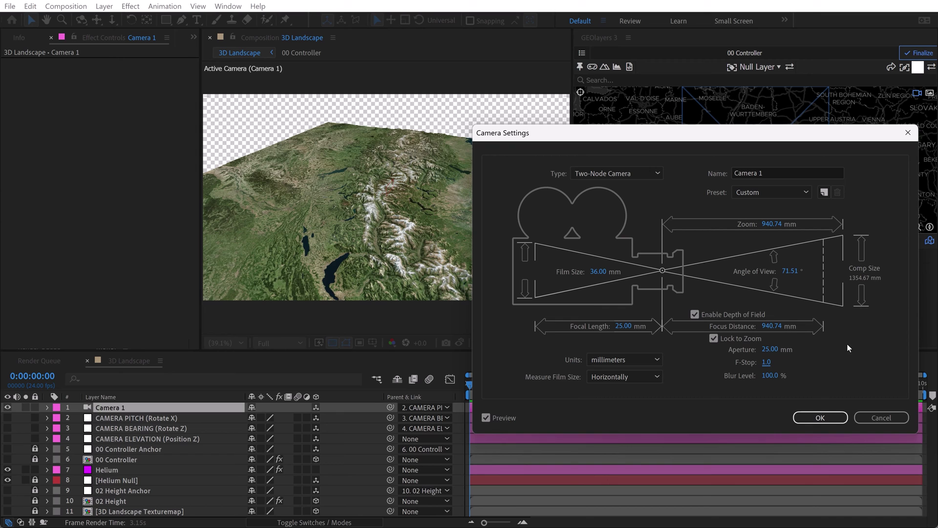
pyautogui.click(771, 376)
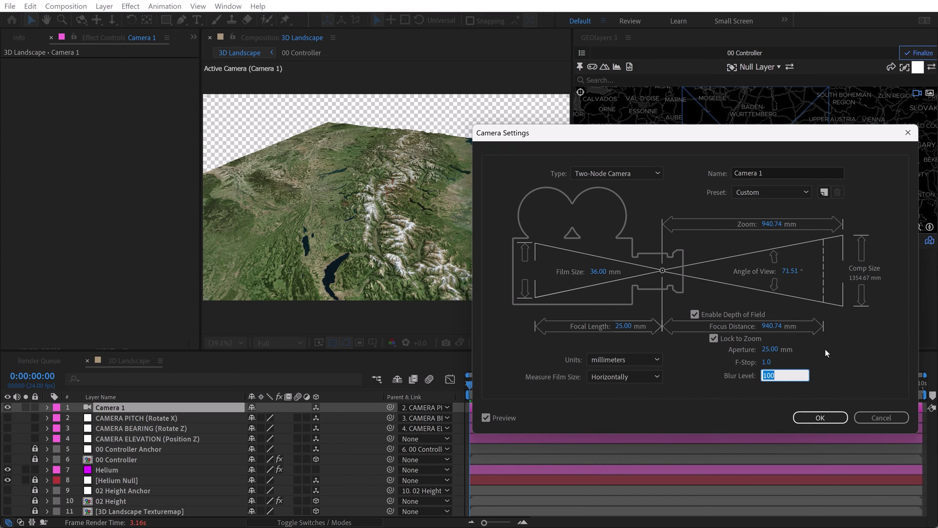
pyautogui.write('200')
pyautogui.press('Return')
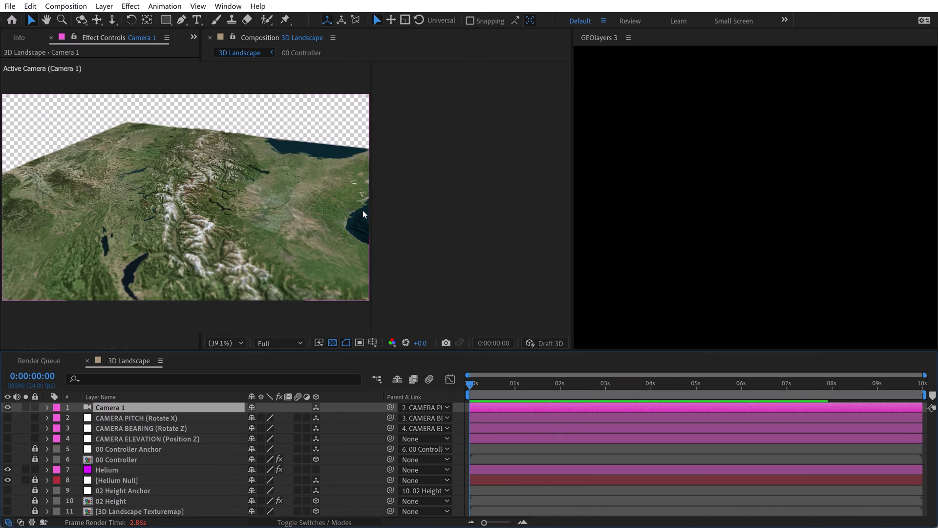
pyautogui.press('`')
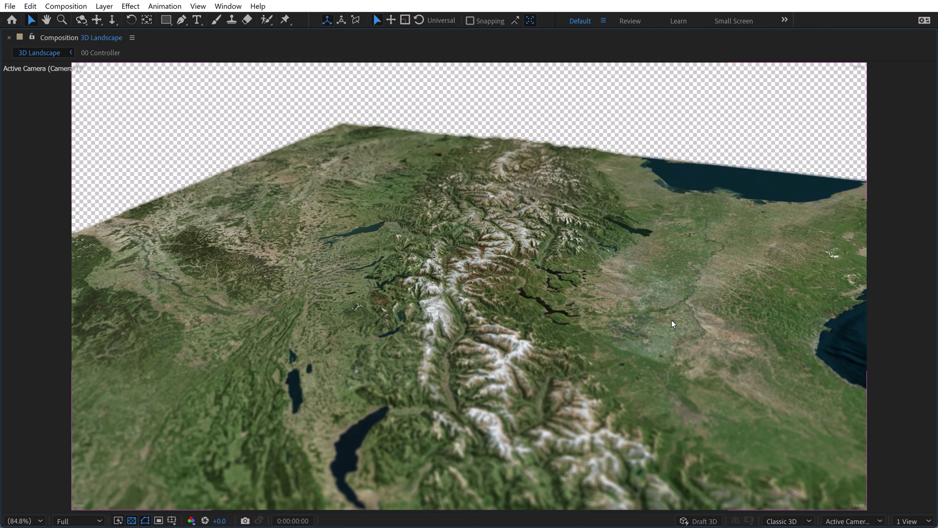
pyautogui.press('`')
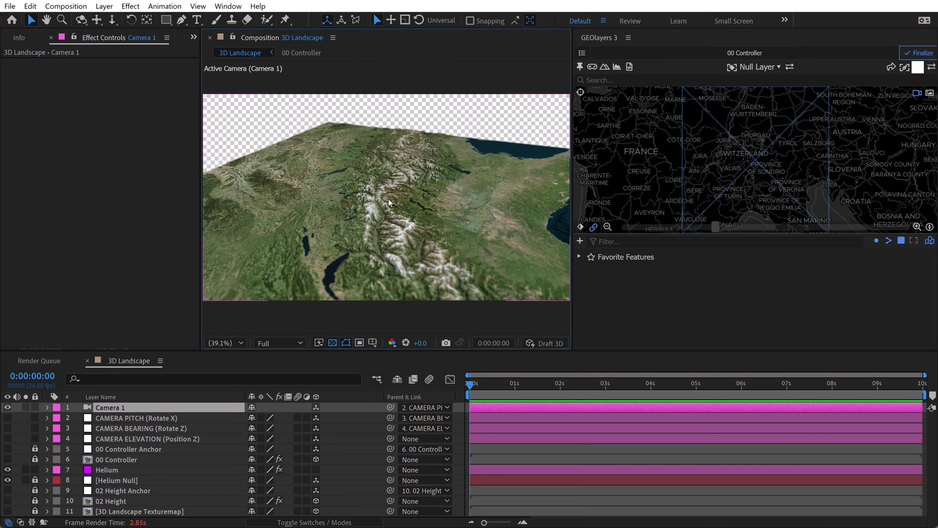
# Step: Create a new Spot light layer with 242% intensity
pyautogui.rightClick(21, 436)
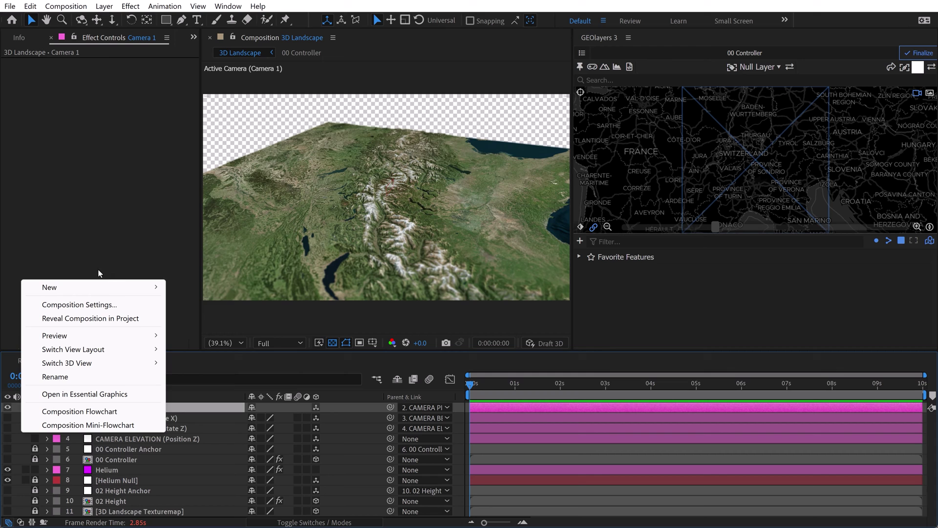
pyautogui.click(16, 453)
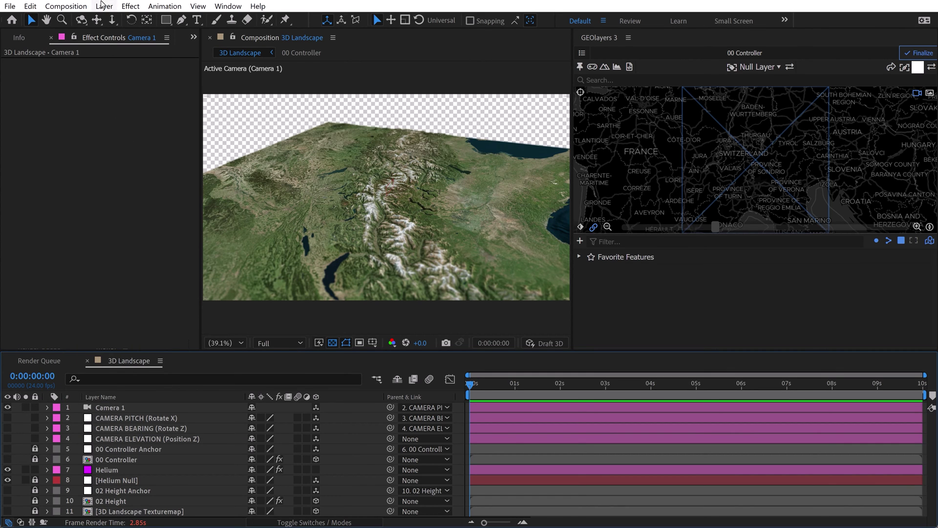
pyautogui.click(105, 6)
pyautogui.moveTo(147, 23)
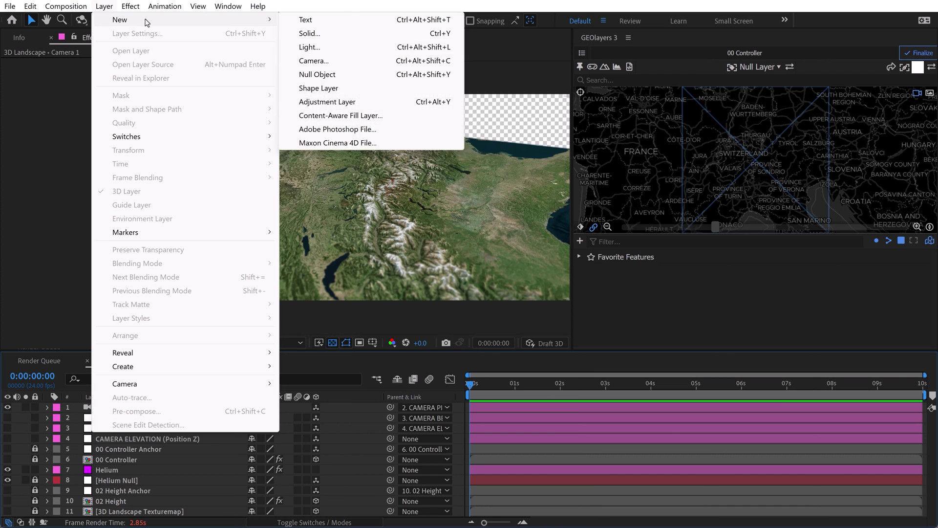
pyautogui.click(321, 43)
pyautogui.moveTo(796, 110); pyautogui.dragTo(682, 131)
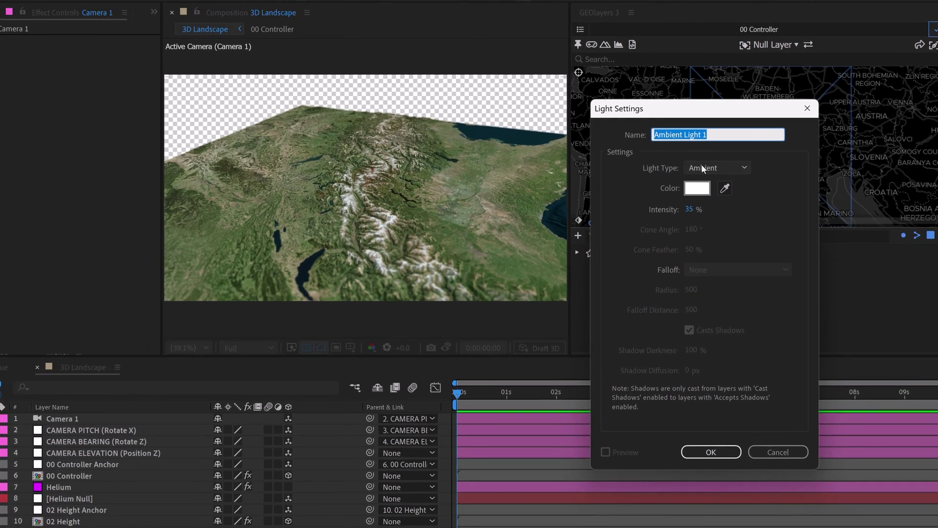
pyautogui.click(699, 180)
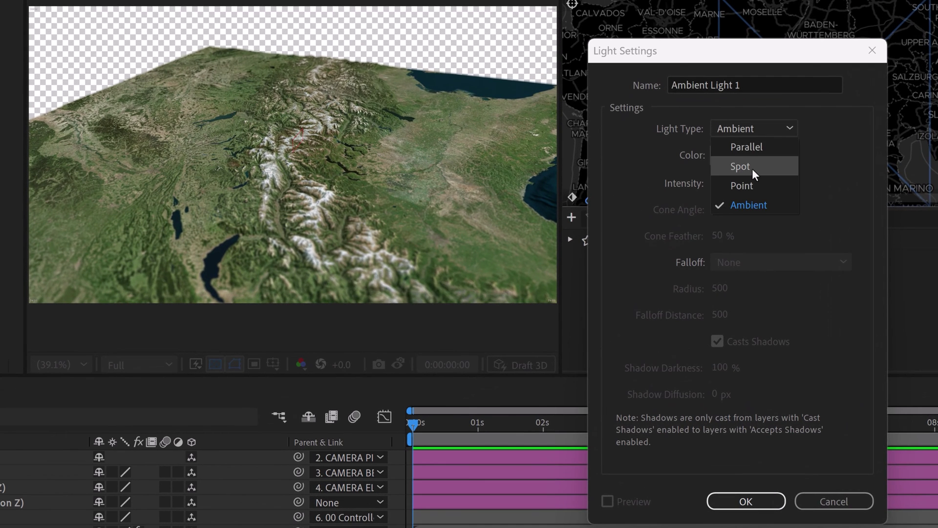
pyautogui.click(748, 169)
pyautogui.moveTo(720, 191); pyautogui.dragTo(898, 179)
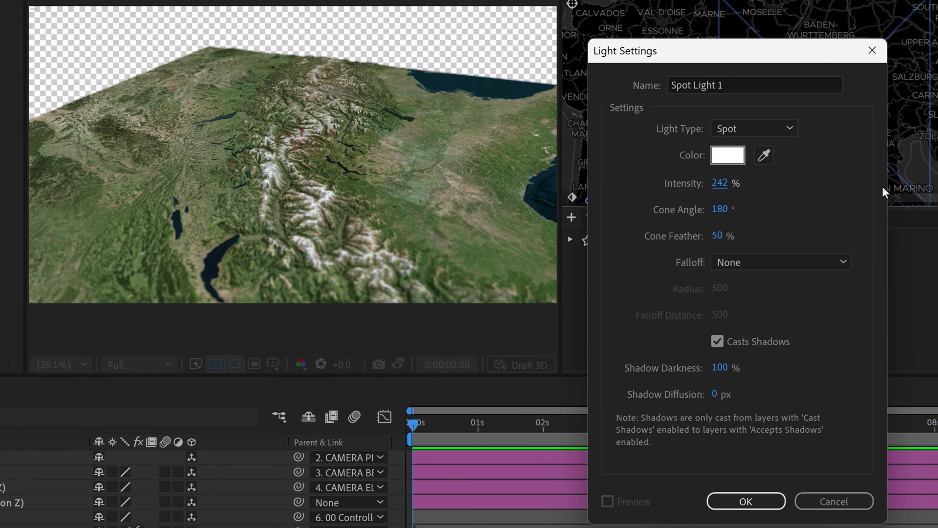
pyautogui.click(753, 497)
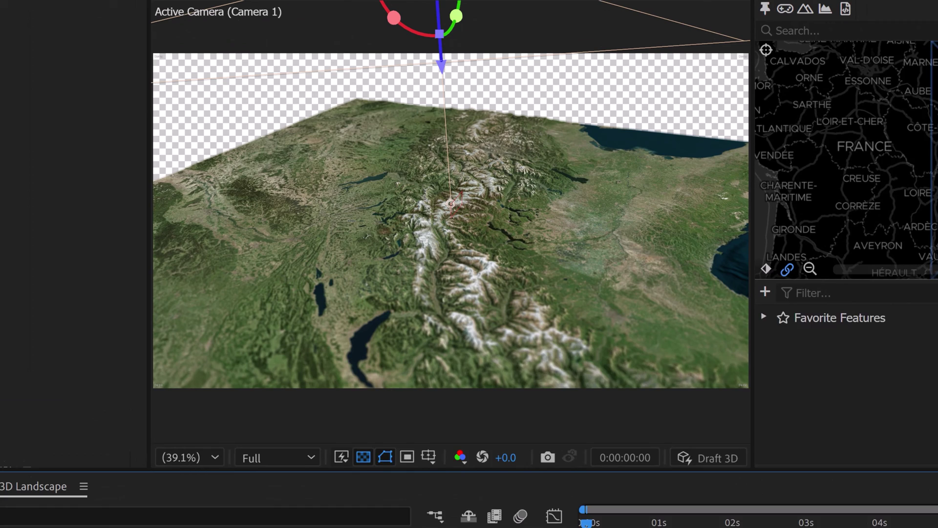
# Step: Move the spot light higher above the terrain so it lights the Alps peaks
pyautogui.press('/')
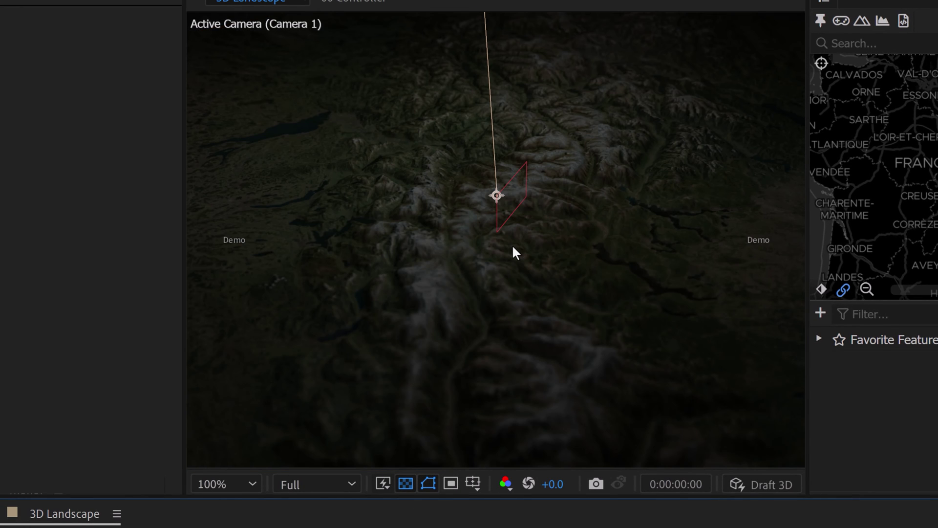
pyautogui.moveTo(576, 151); pyautogui.dragTo(576, 244)
pyautogui.scroll(-2, 576, 244)
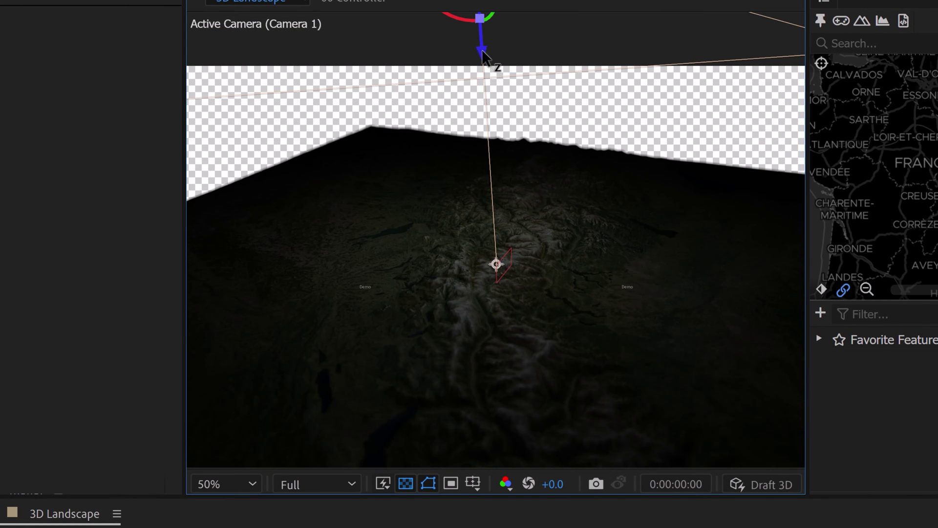
pyautogui.moveTo(488, 60); pyautogui.dragTo(509, 257)
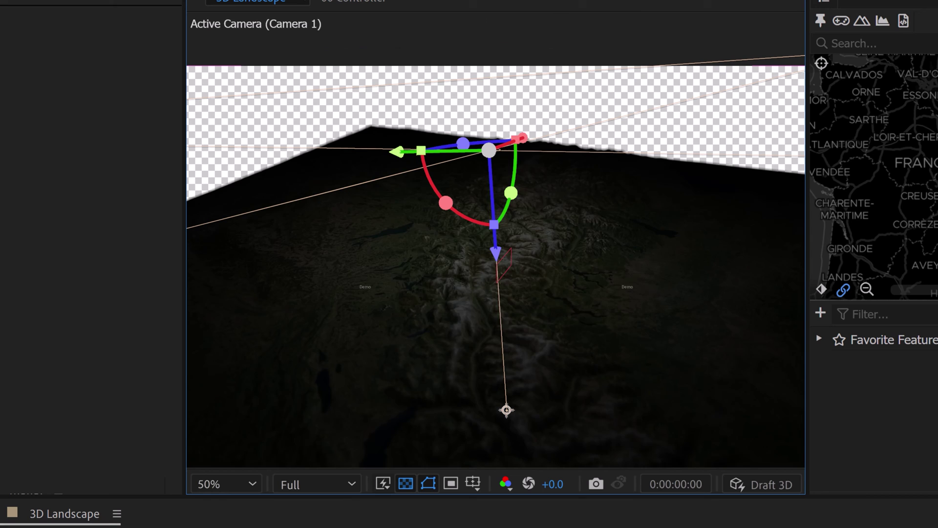
pyautogui.scroll(2, 551, 339)
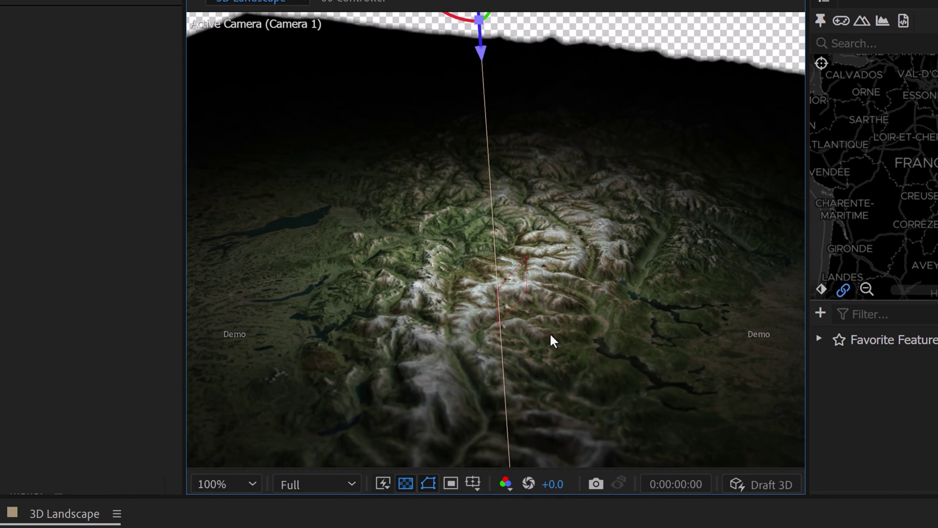
pyautogui.moveTo(551, 337); pyautogui.dragTo(561, 247)
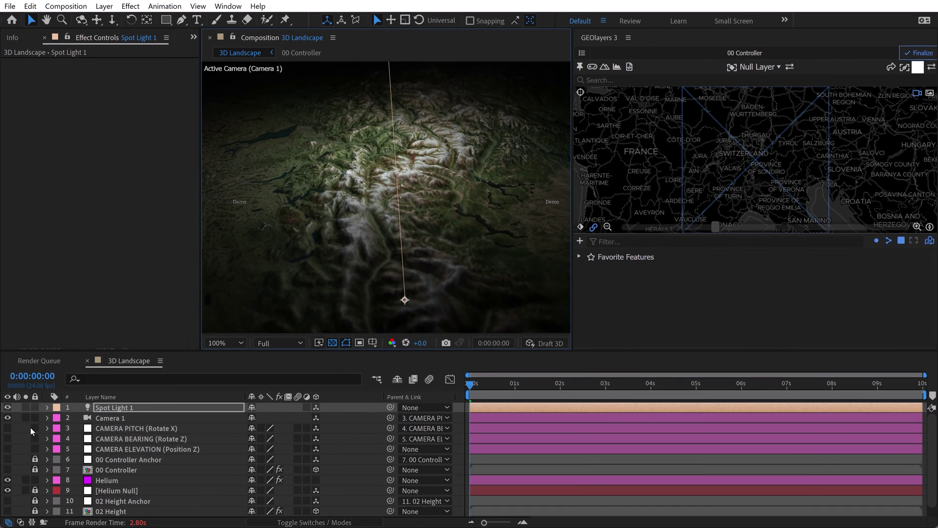
# Step: Add Ambient Light 1 at 35% intensity alongside the spot light
pyautogui.rightClick(25, 430)
pyautogui.moveTo(84, 284)
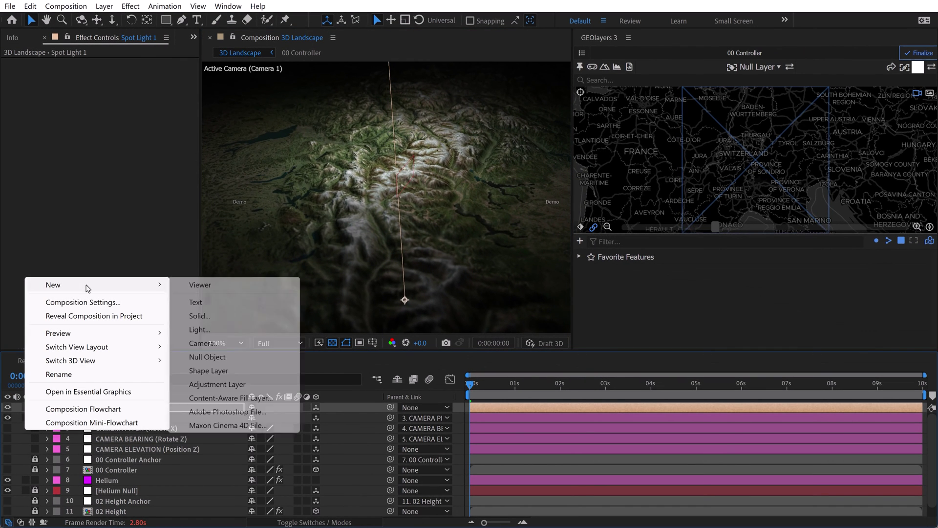
pyautogui.click(199, 329)
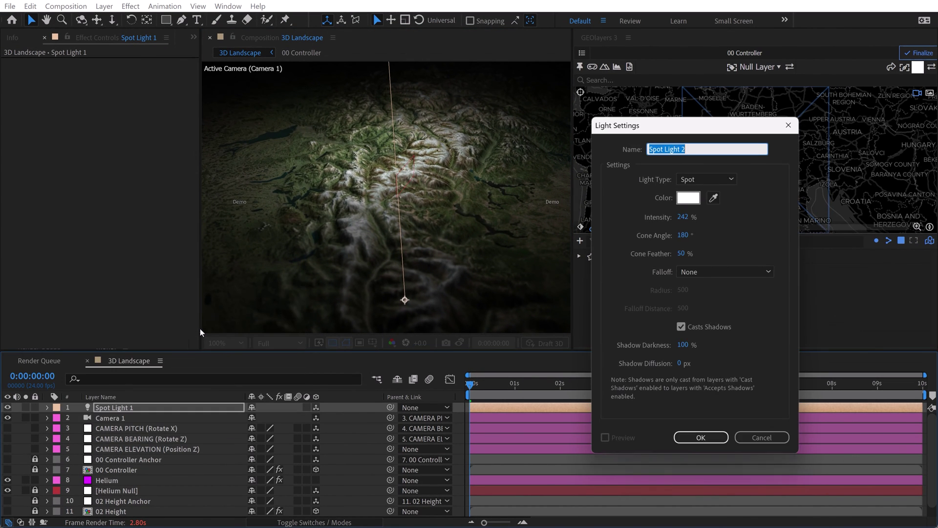
pyautogui.click(706, 179)
pyautogui.click(704, 231)
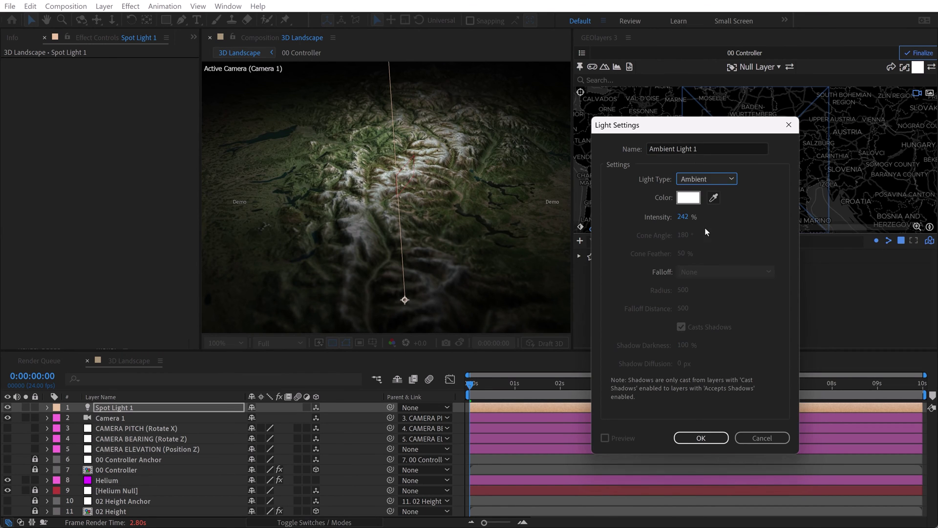
pyautogui.click(692, 217)
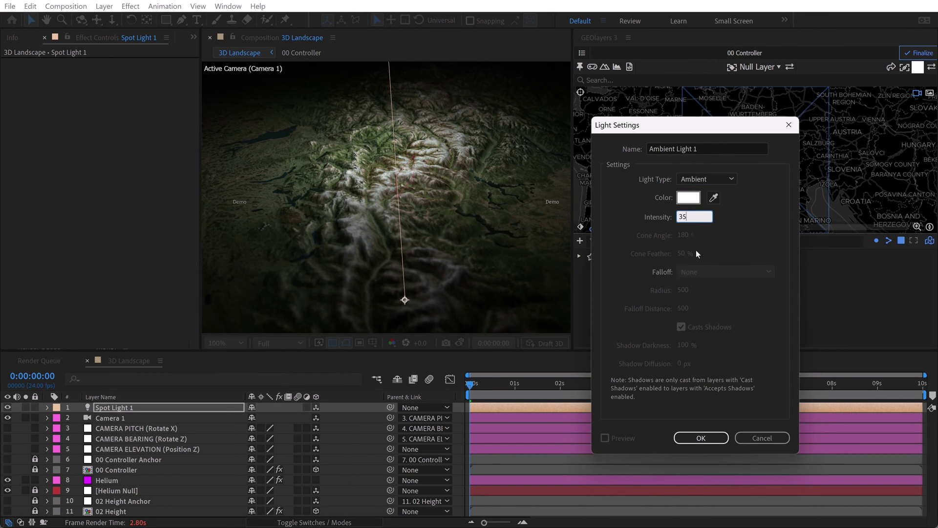
pyautogui.click(721, 438)
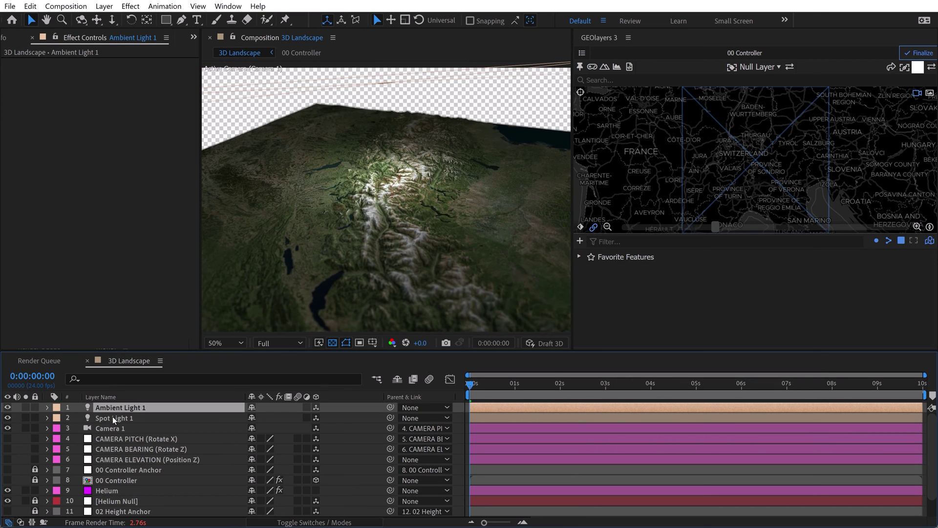
# Step: Lower Spot Light 1's intensity from 242% to 150%, then to 20%
pyautogui.doubleClick(113, 416)
pyautogui.click(683, 217)
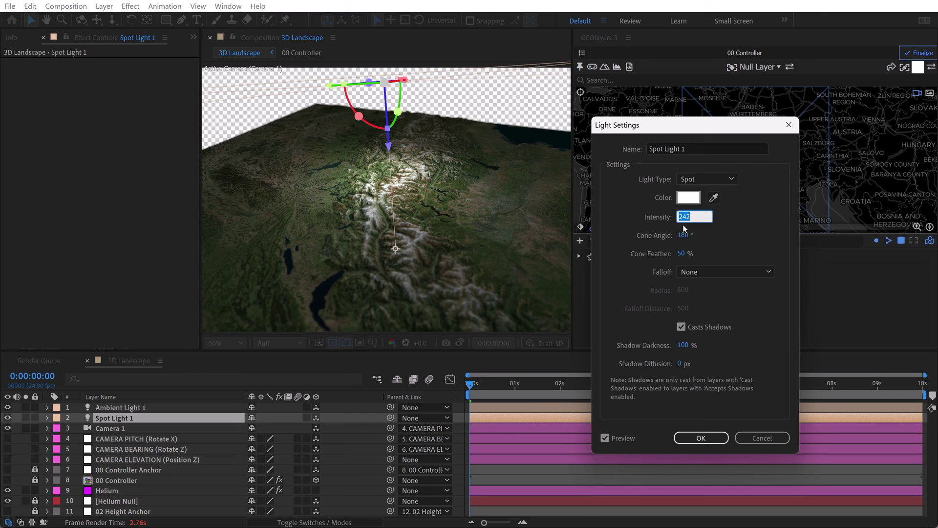
pyautogui.write('150')
pyautogui.press('Return')
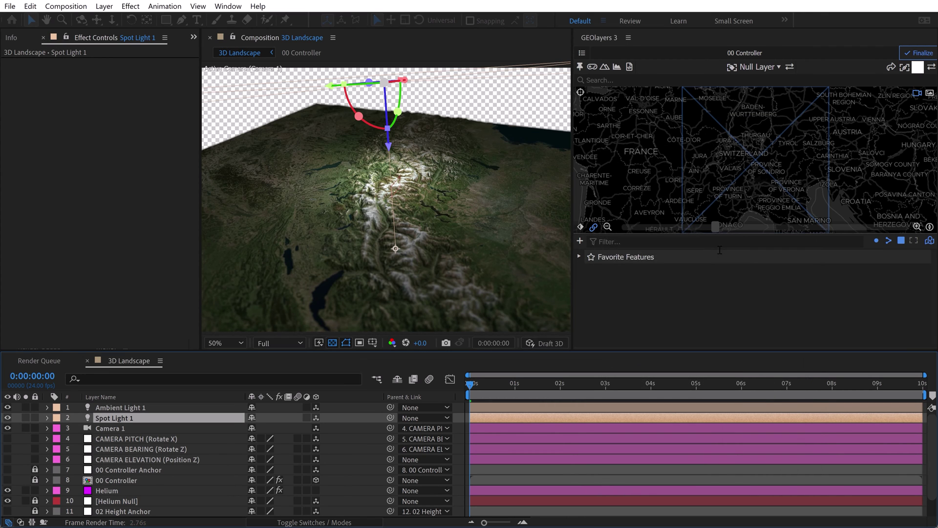
pyautogui.hotkey('ctrl', 'shift', 'y')
pyautogui.click(684, 218)
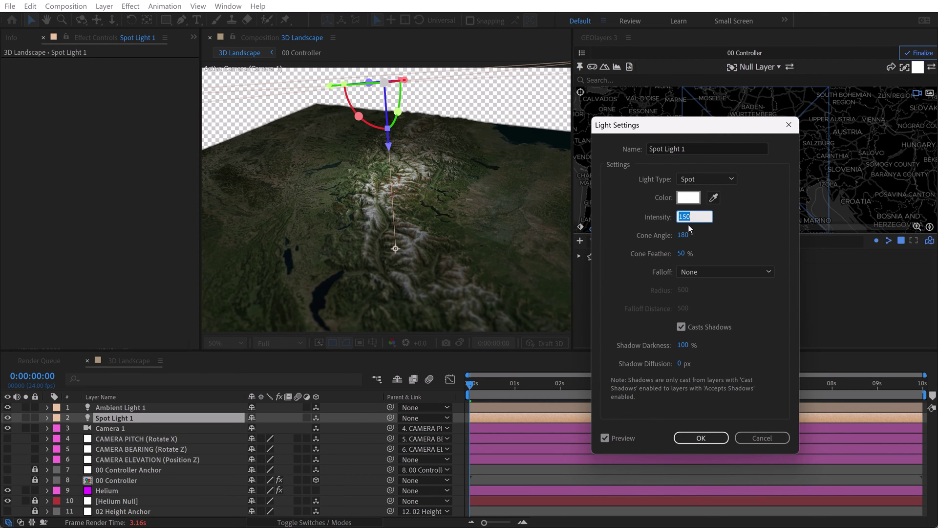
pyautogui.write('20')
pyautogui.press('Return')
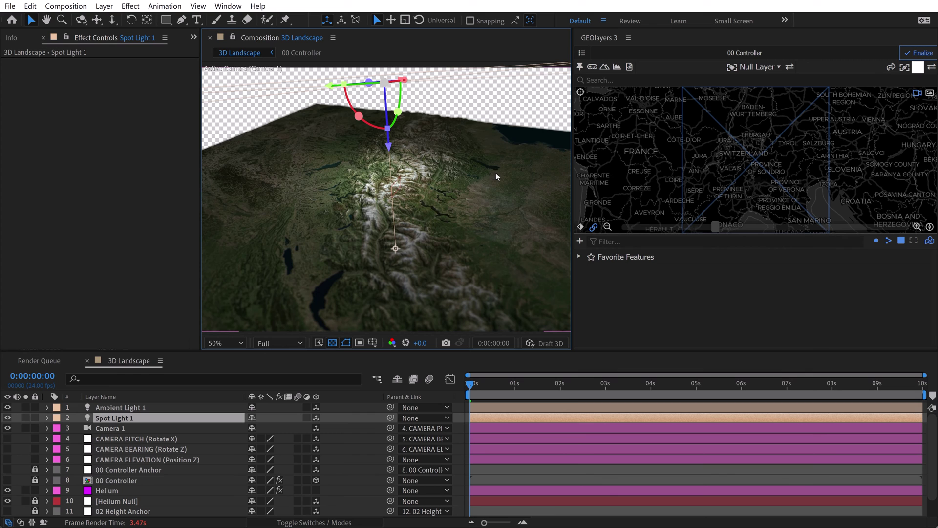
pyautogui.scroll(-2, 496, 172)
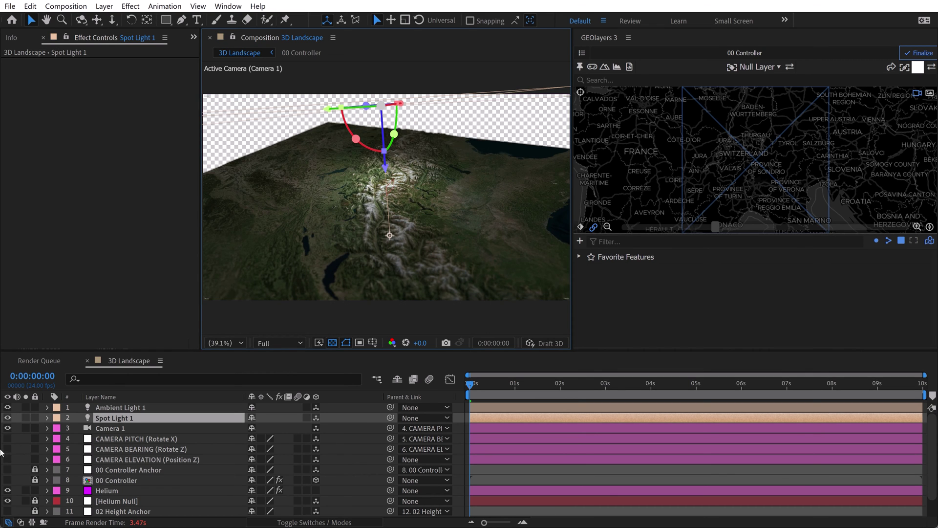
# Step: Create a 1920x1080, 24 fps, 10-second comp named 'Master Final Final V5' from the Project panel
pyautogui.click(410, 249)
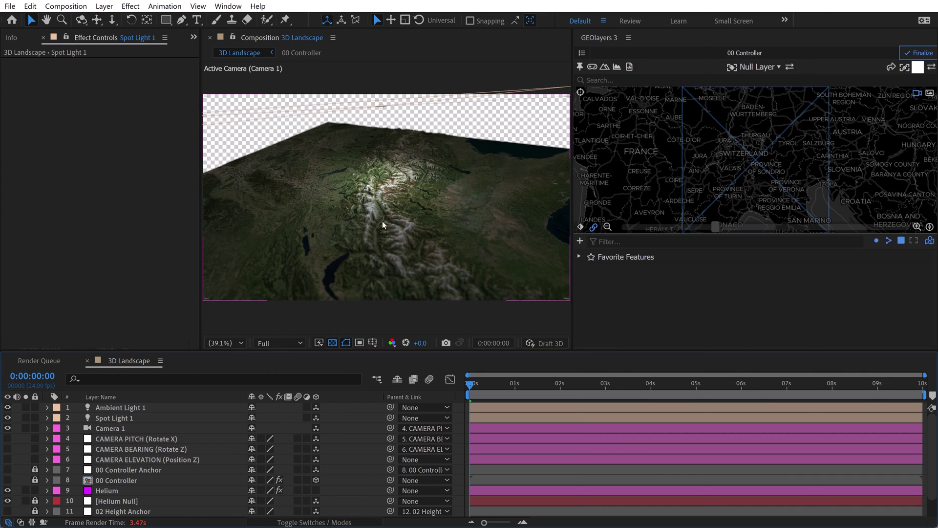
pyautogui.click(194, 38)
pyautogui.click(222, 52)
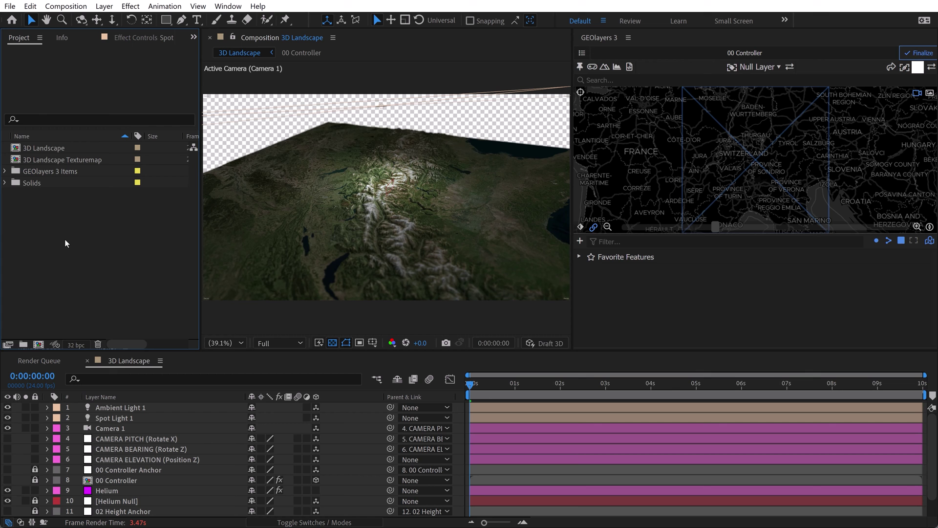
pyautogui.click(38, 345)
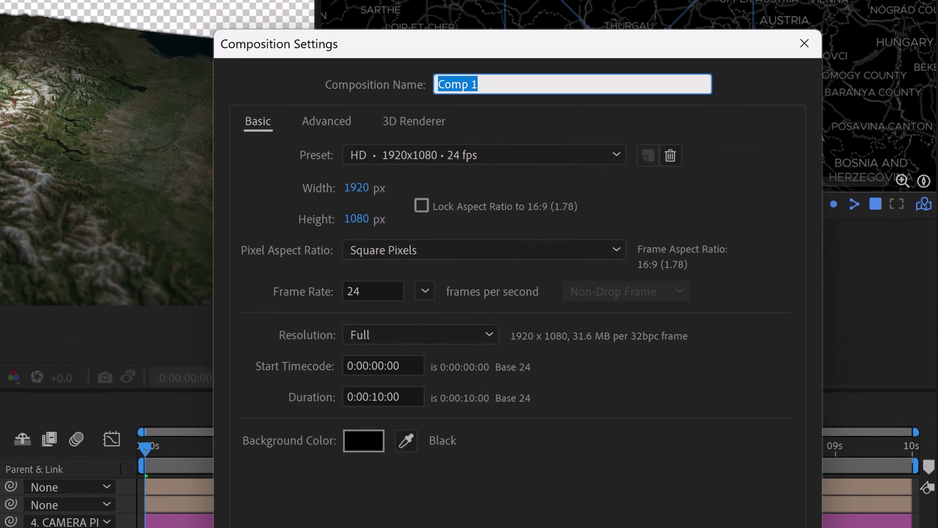
pyautogui.write('Master Final Final V5')
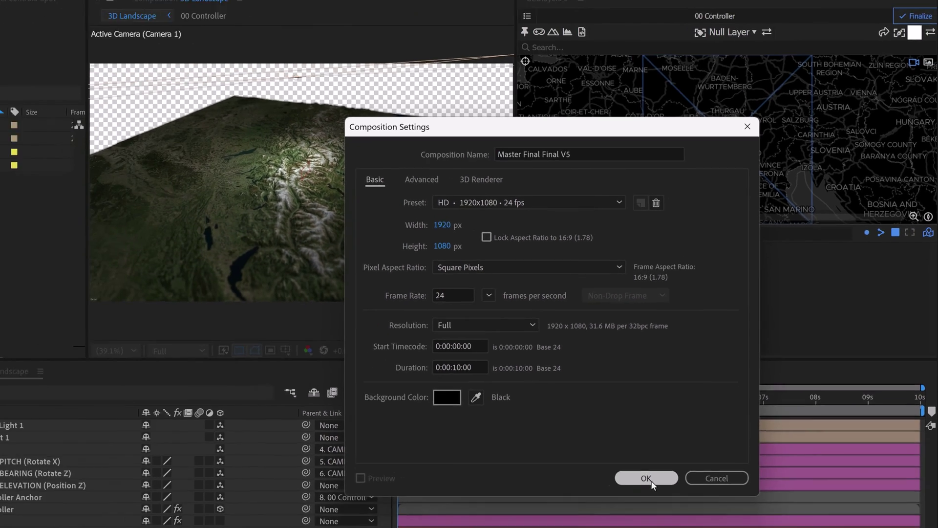
pyautogui.click(647, 479)
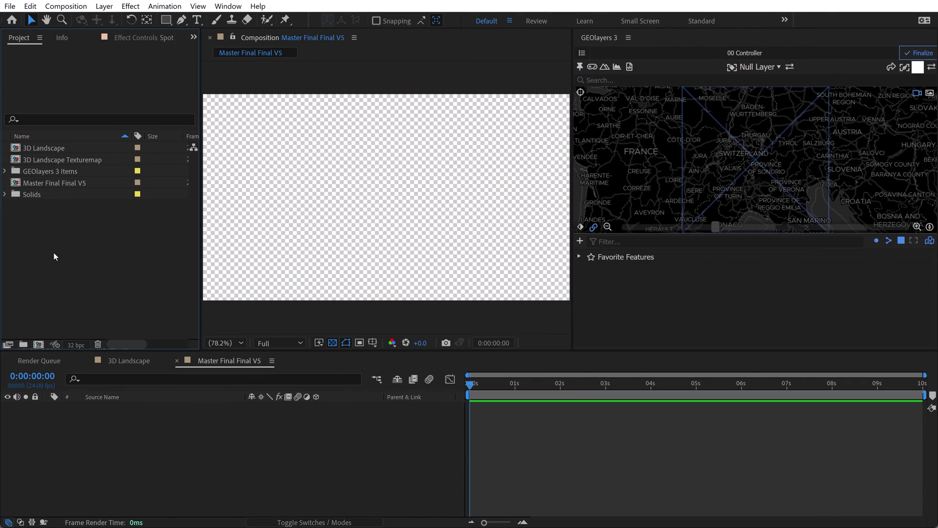
# Step: Drop 3D Landscape into the Master Final Final V5 timeline, preview it, then reopen 3D Landscape
pyautogui.click(49, 183)
pyautogui.moveTo(42, 150); pyautogui.dragTo(105, 444)
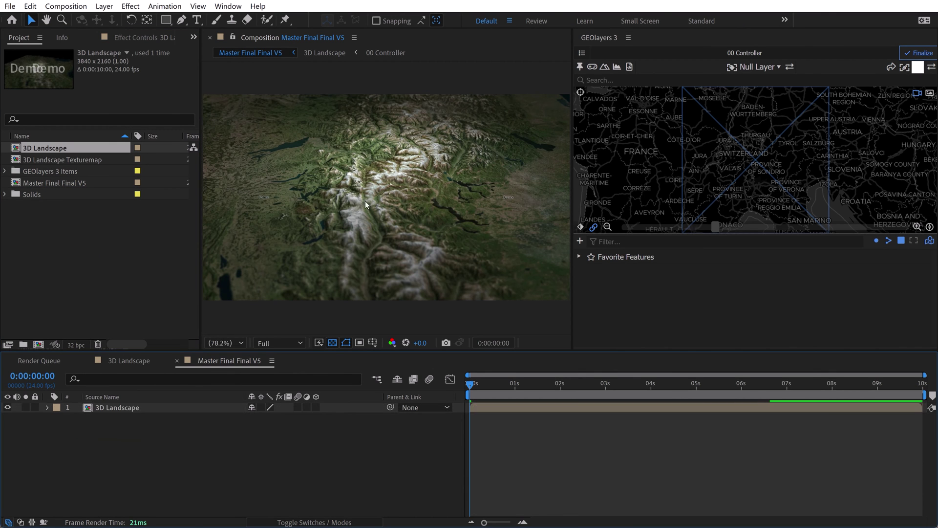
pyautogui.press('`')
pyautogui.scroll(1, 465, 293)
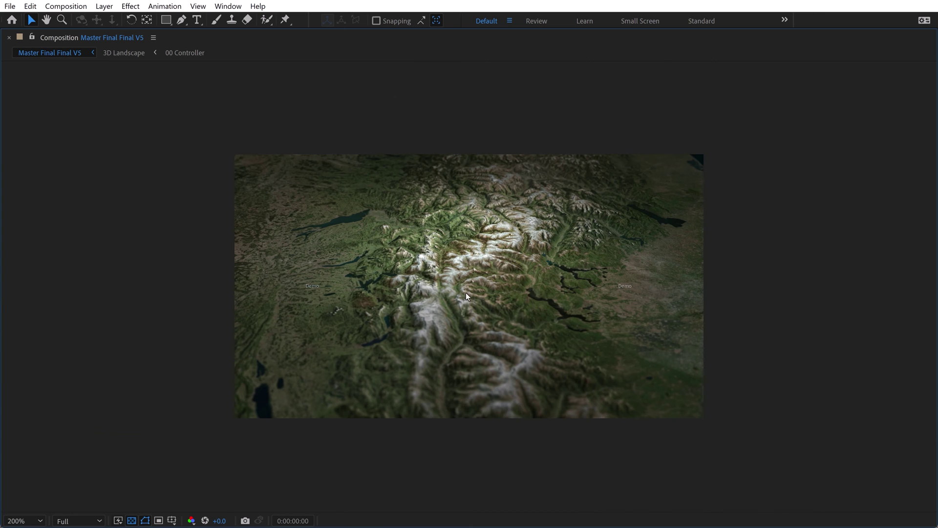
pyautogui.scroll(-1, 463, 284)
pyautogui.press('`')
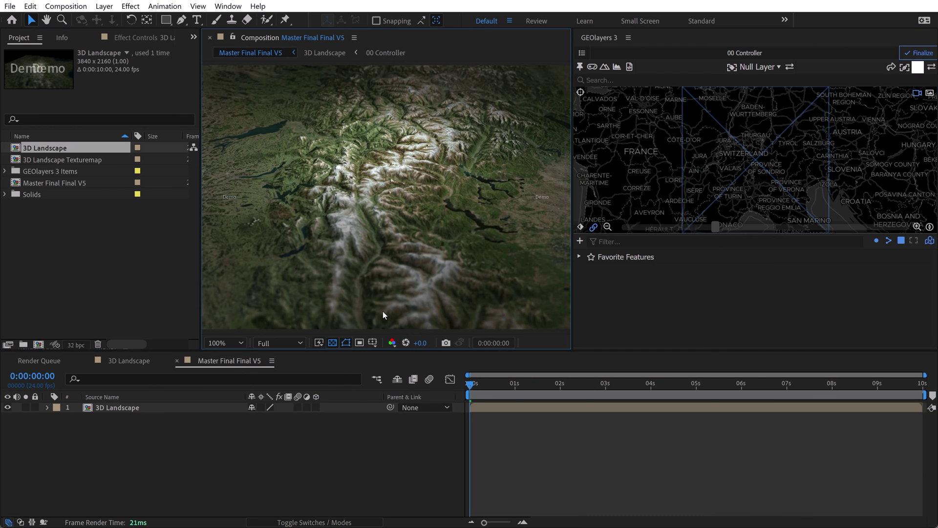
pyautogui.click(128, 361)
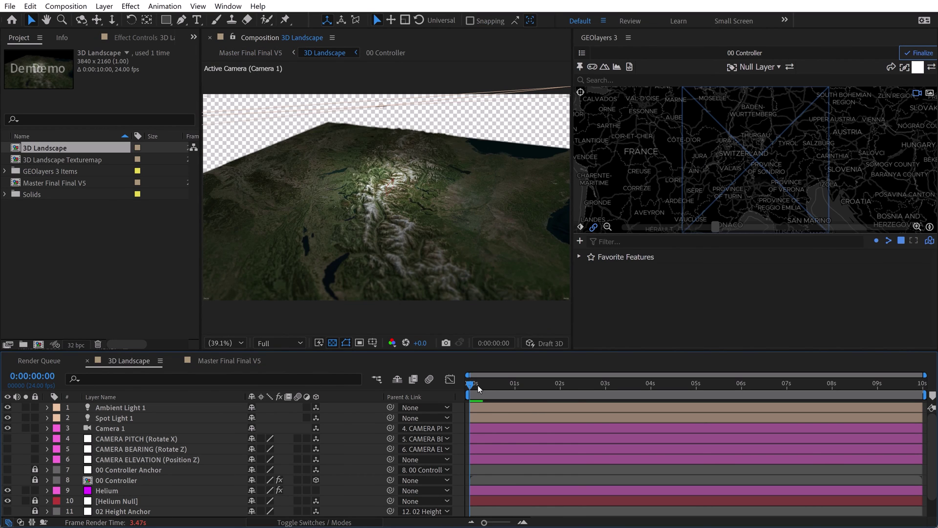
# Step: Keyframe CAMERA BEARING's Z Rotation at 25° and set preview resolution to Quarter
pyautogui.click(140, 449)
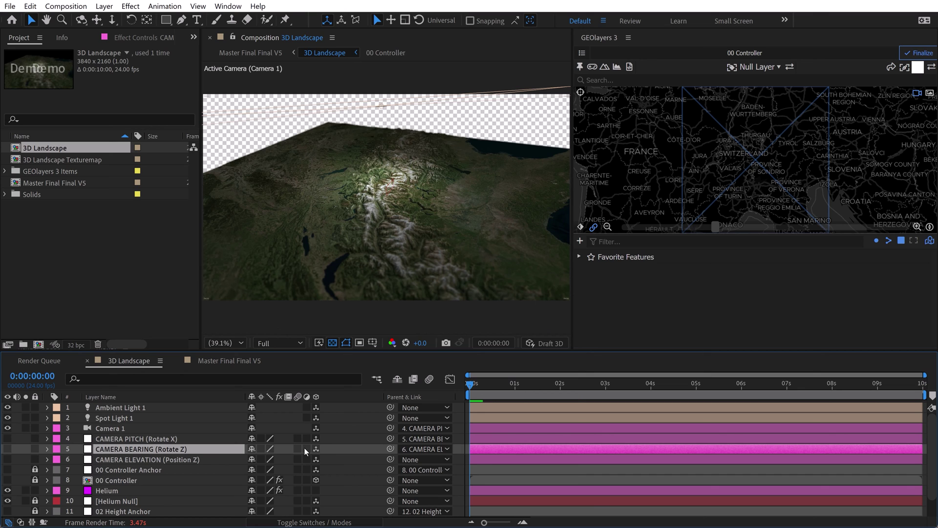
pyautogui.press('r')
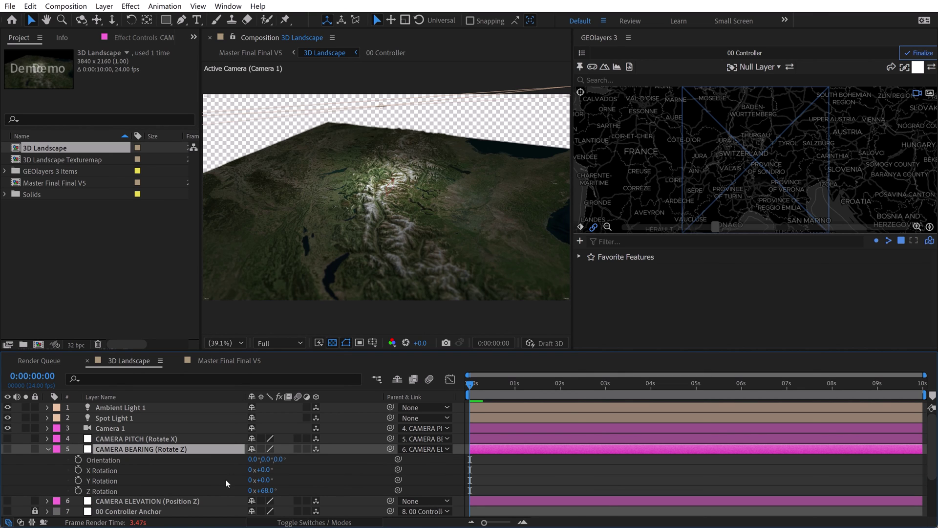
pyautogui.click(78, 490)
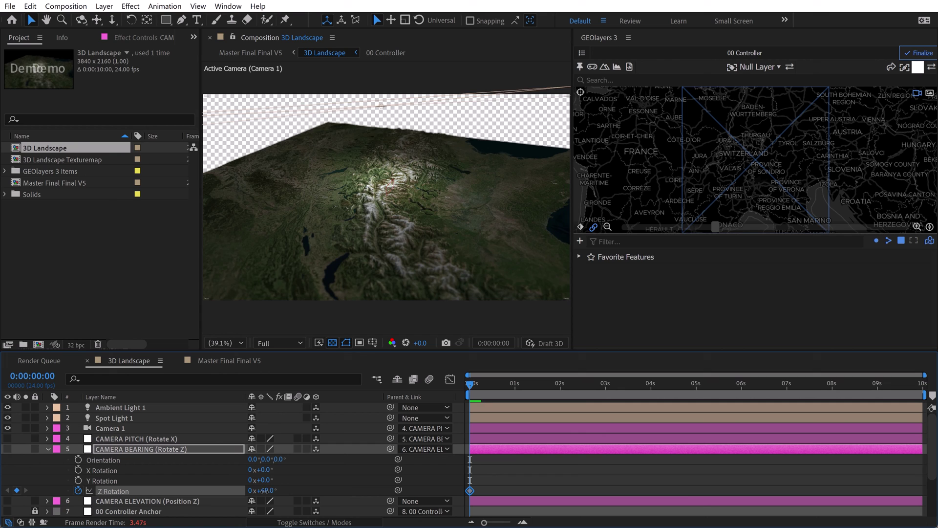
pyautogui.moveTo(264, 490); pyautogui.dragTo(248, 490)
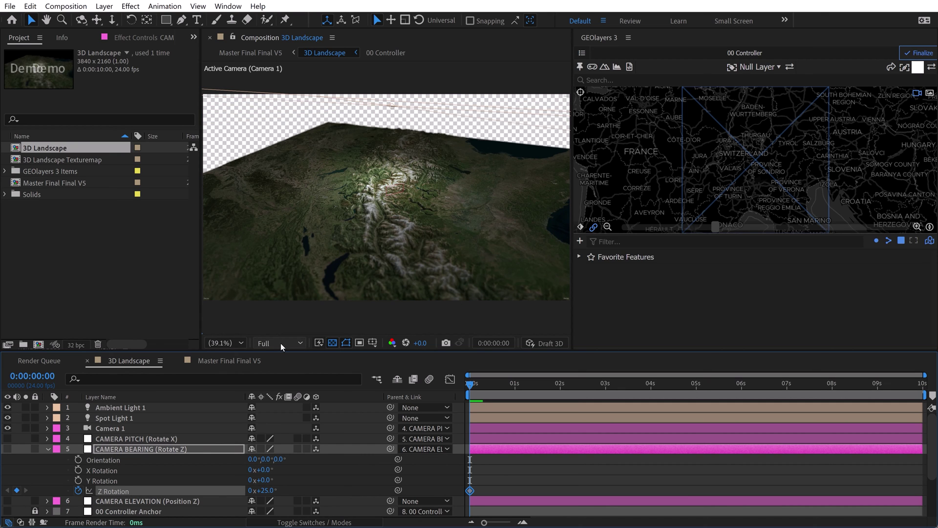
pyautogui.click(281, 343)
pyautogui.click(279, 414)
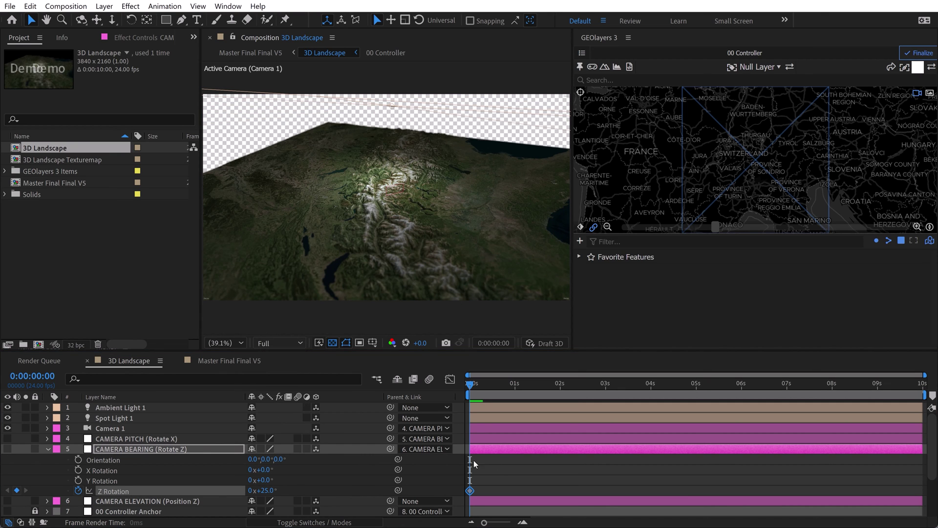
# Step: Add a 324° Z Rotation keyframe at the comp's end, then run GEOlayers 3 Finalize
pyautogui.press('End')
pyautogui.moveTo(263, 490); pyautogui.dragTo(254, 490)
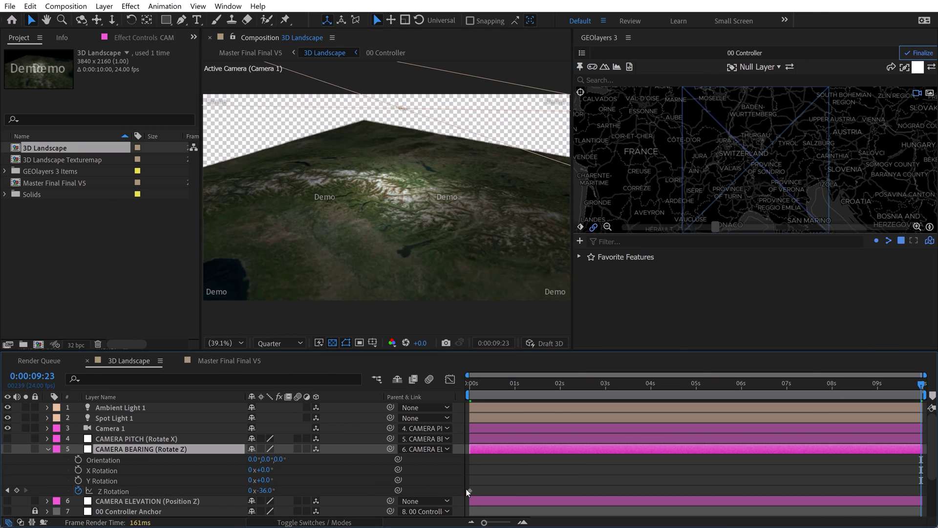
pyautogui.click(469, 490)
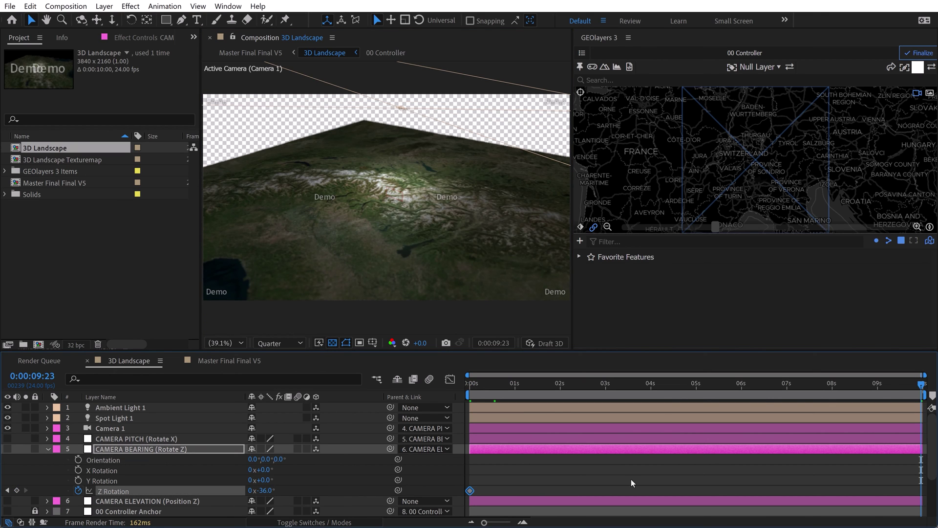
pyautogui.click(259, 490)
pyautogui.click(264, 490)
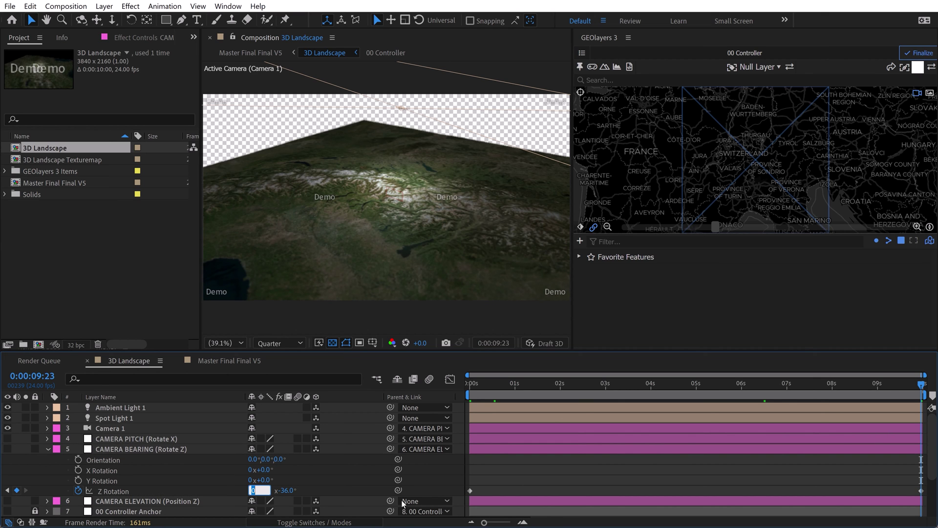
pyautogui.write('324')
pyautogui.press('Return')
pyautogui.click(781, 475)
pyautogui.click(846, 384)
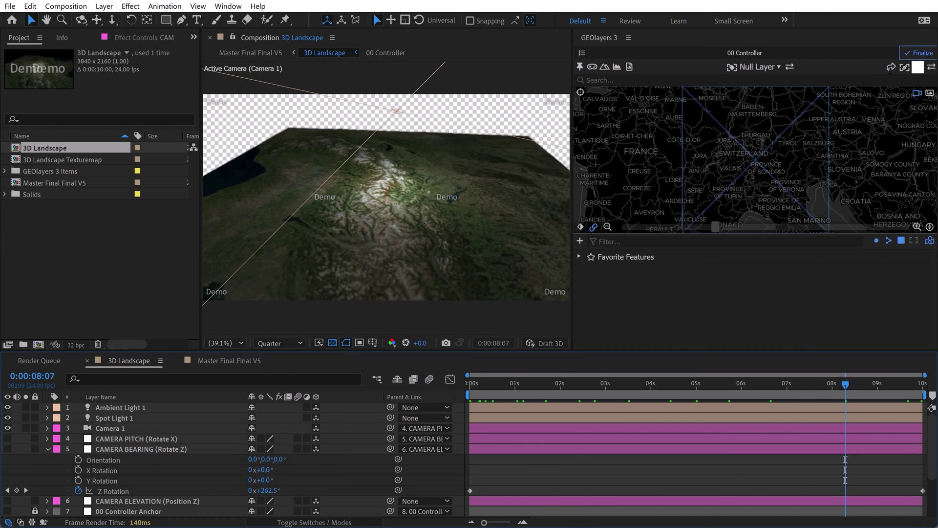
pyautogui.click(918, 53)
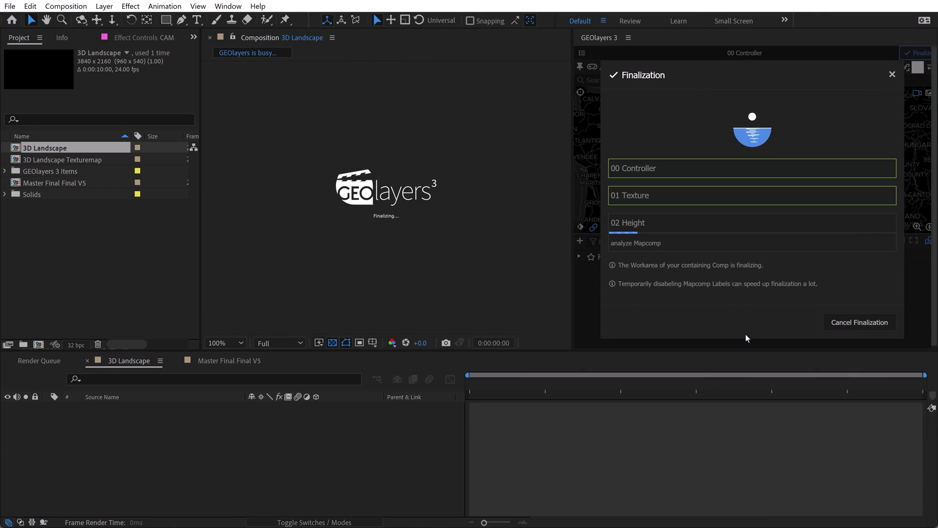